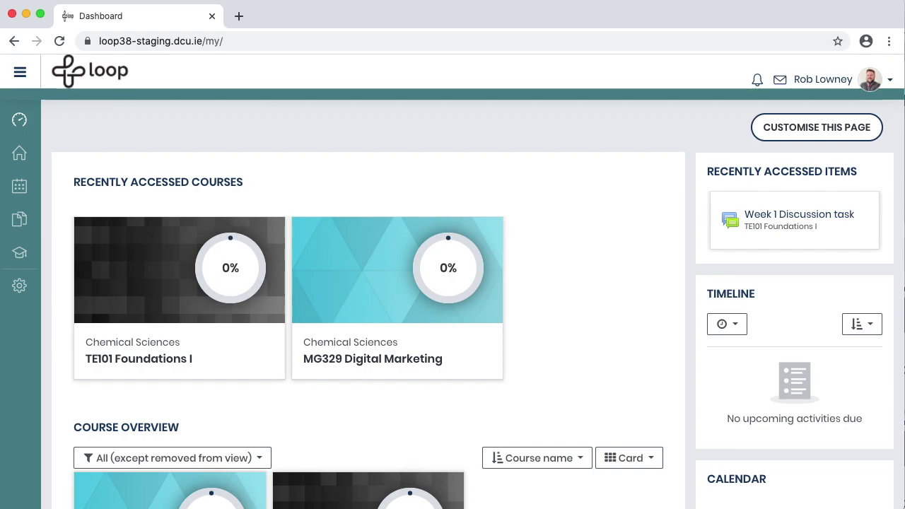
Open the Week 1 Discussion task forum from the TE101 Foundations I course's Week 1 section.
click(148, 367)
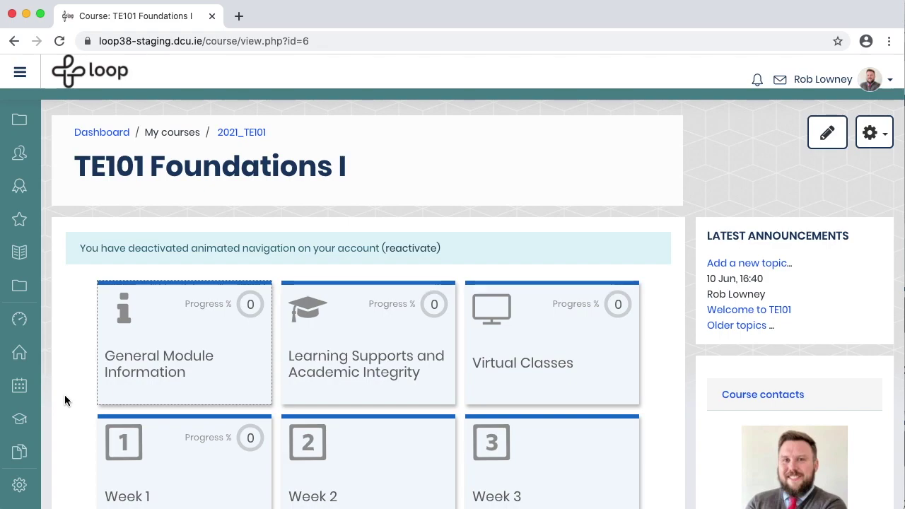
scroll(64, 401, down, 5)
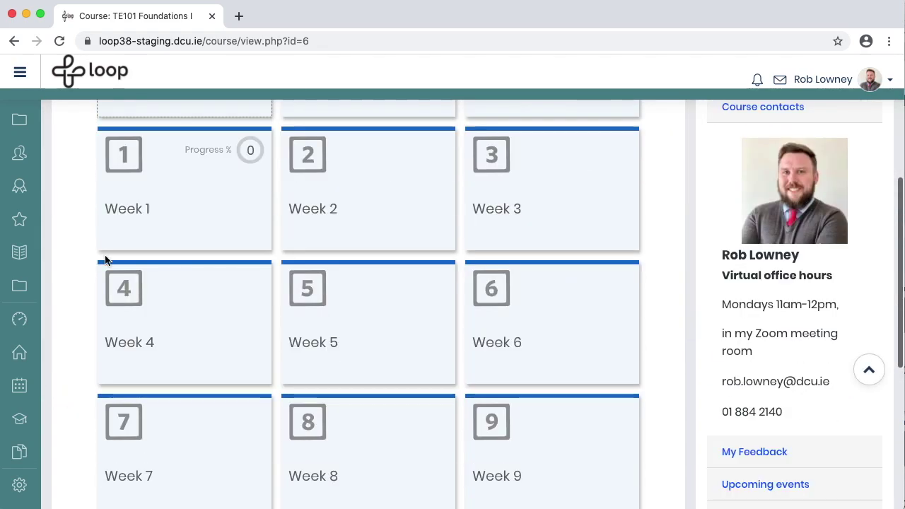
click(164, 208)
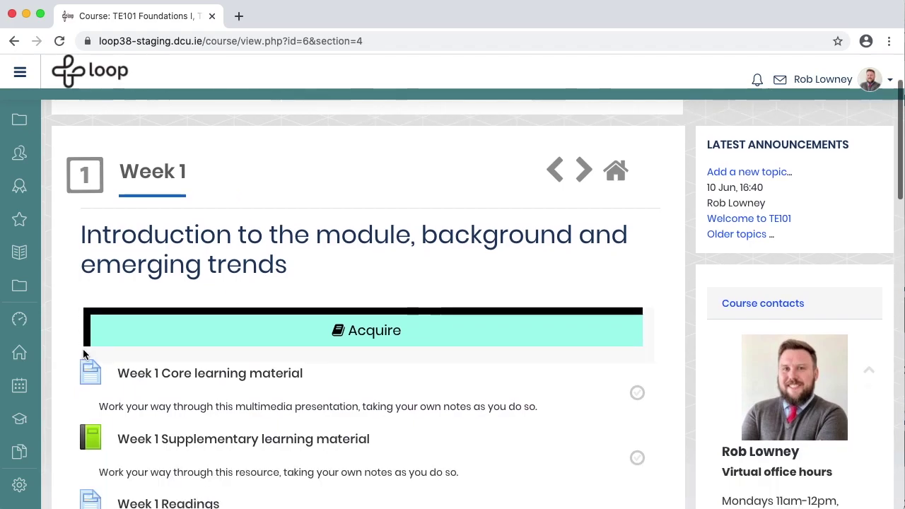
scroll(83, 349, down, 10)
click(188, 354)
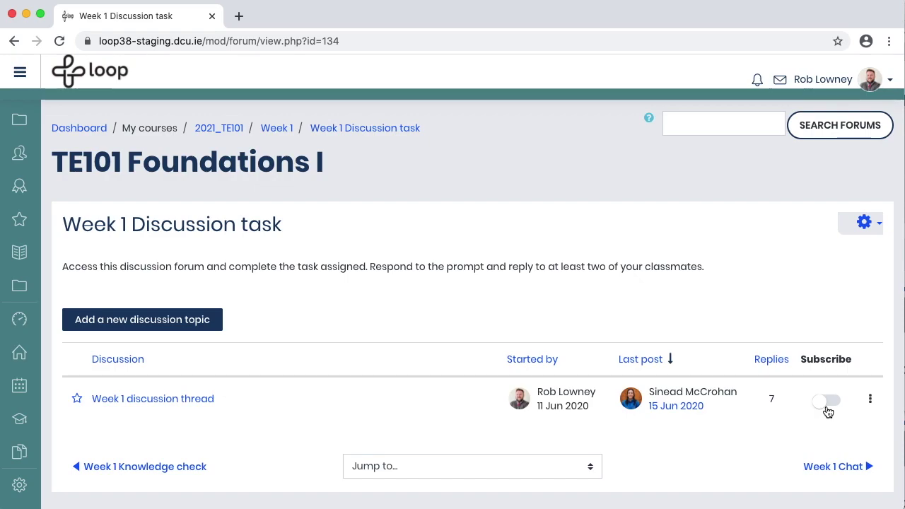
Subscribe to the Week 1 discussion thread and pin it, leaving it unlocked.
click(827, 402)
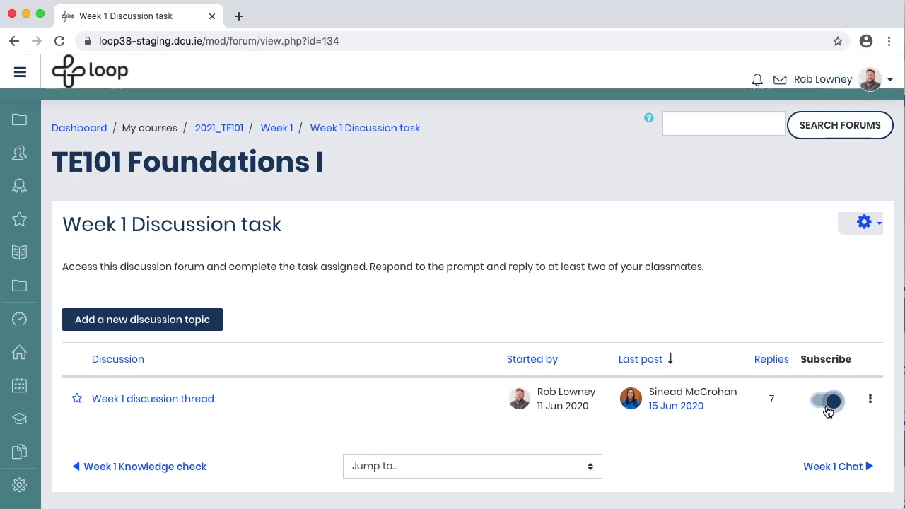
click(870, 400)
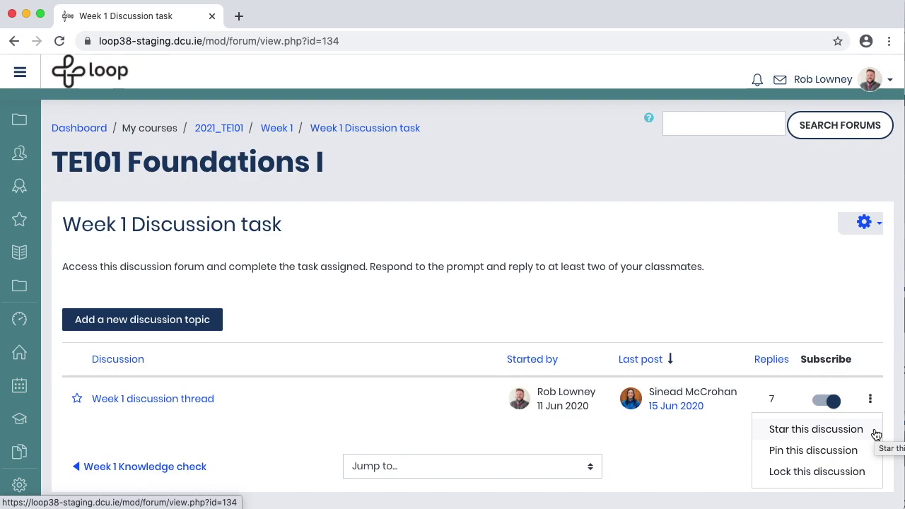
click(813, 450)
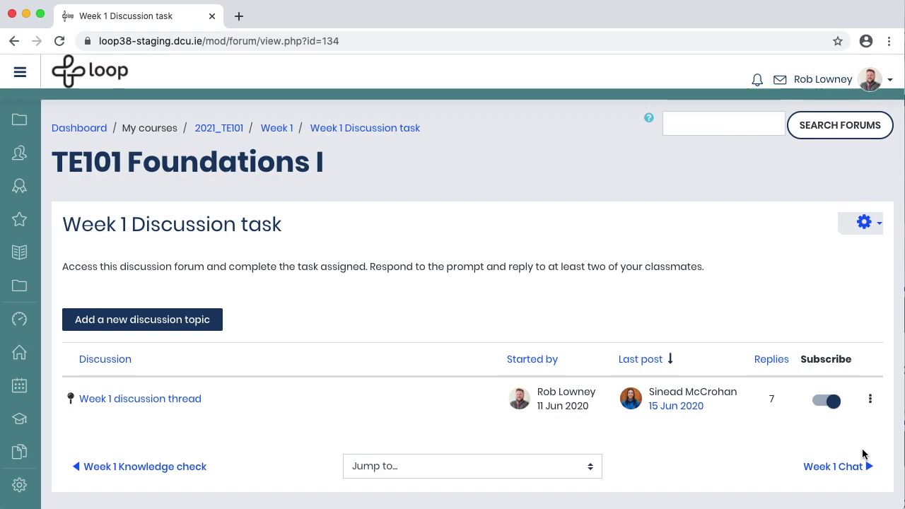
click(869, 400)
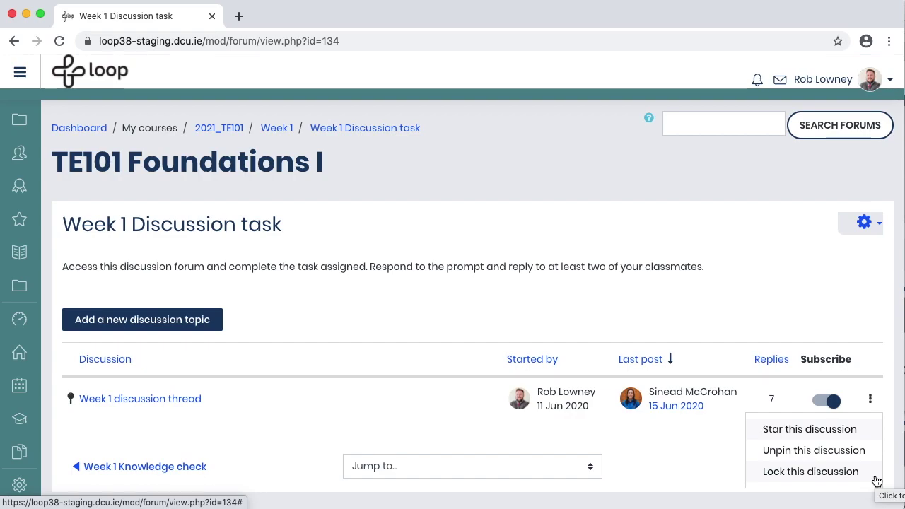
key(Escape)
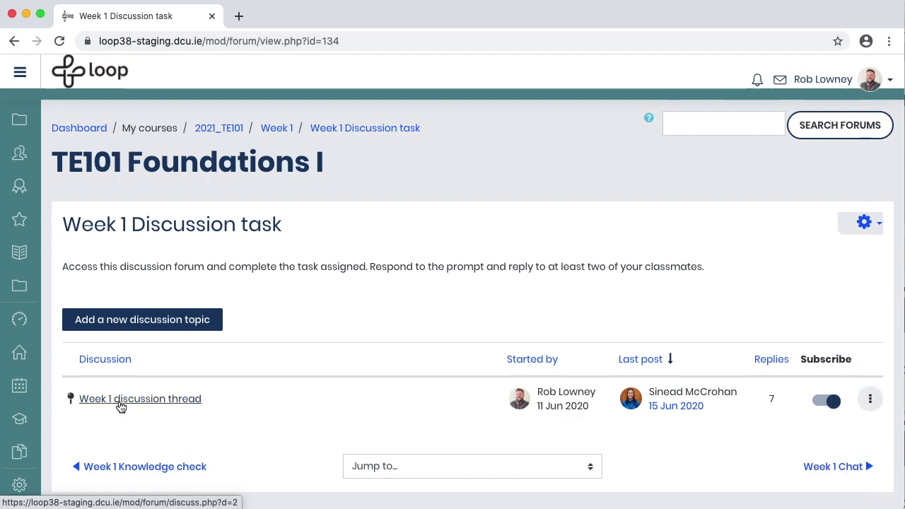
Open the Week 1 discussion thread and read through its nested replies to the last post.
click(120, 400)
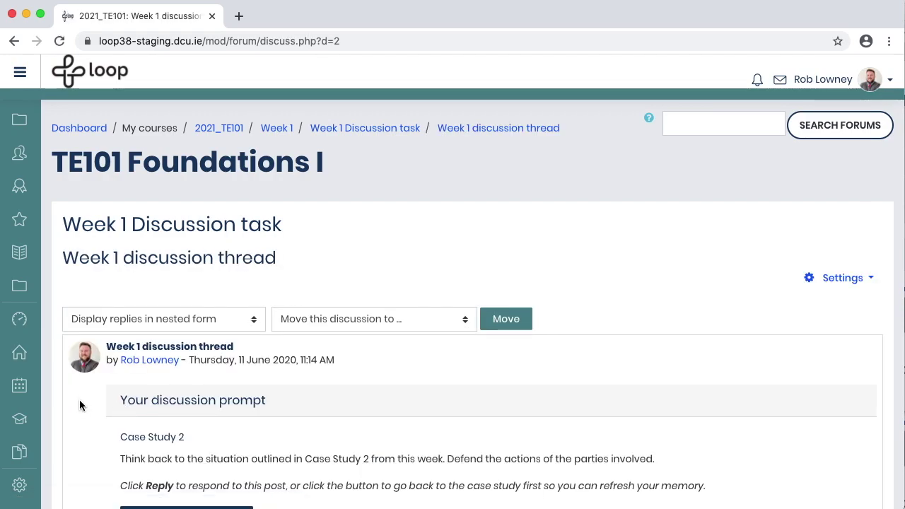
scroll(79, 400, down, 3)
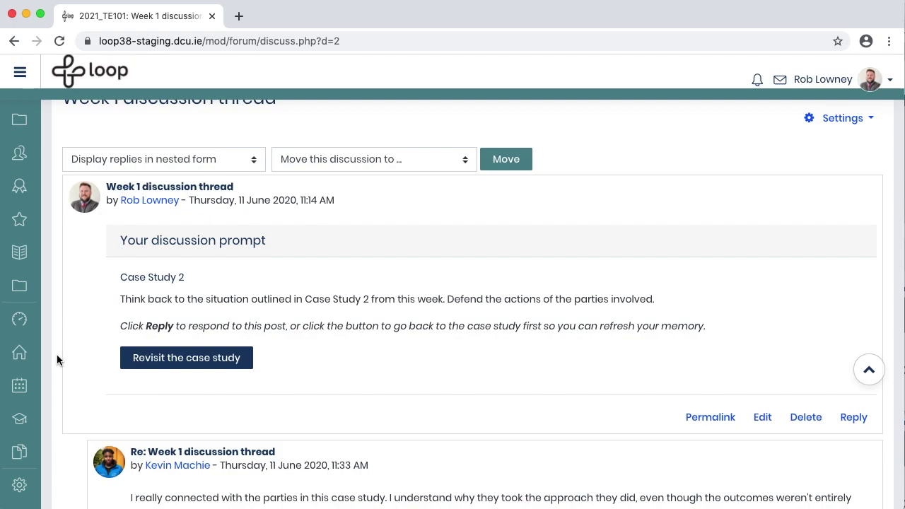
scroll(56, 357, down, 1)
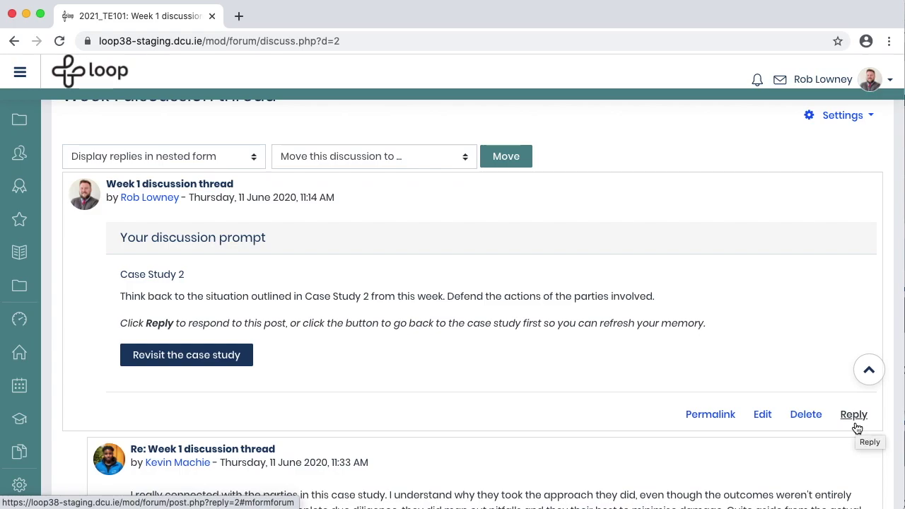
scroll(857, 429, down, 3)
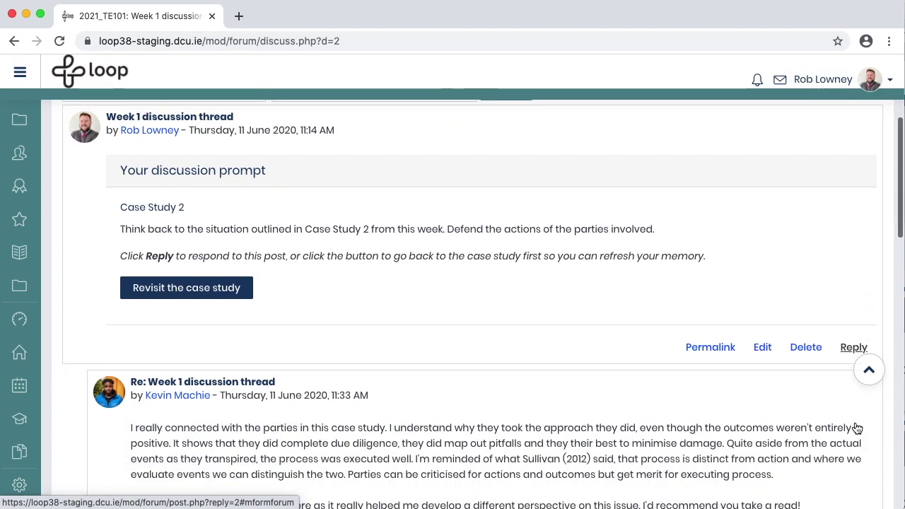
scroll(857, 428, down, 7)
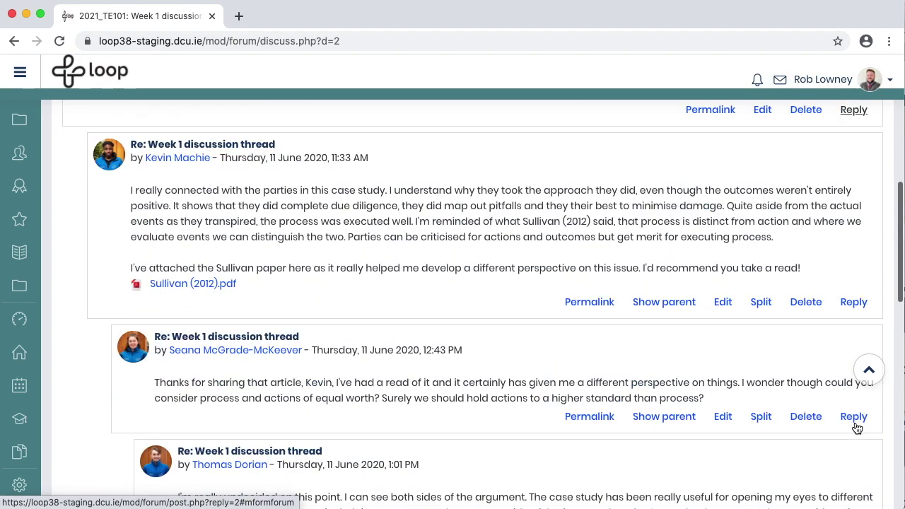
scroll(857, 428, down, 5)
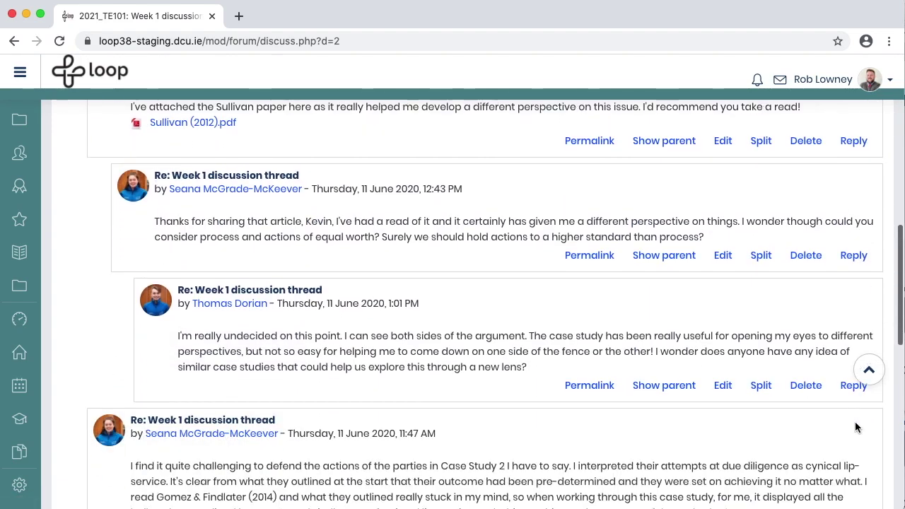
scroll(855, 427, down, 3)
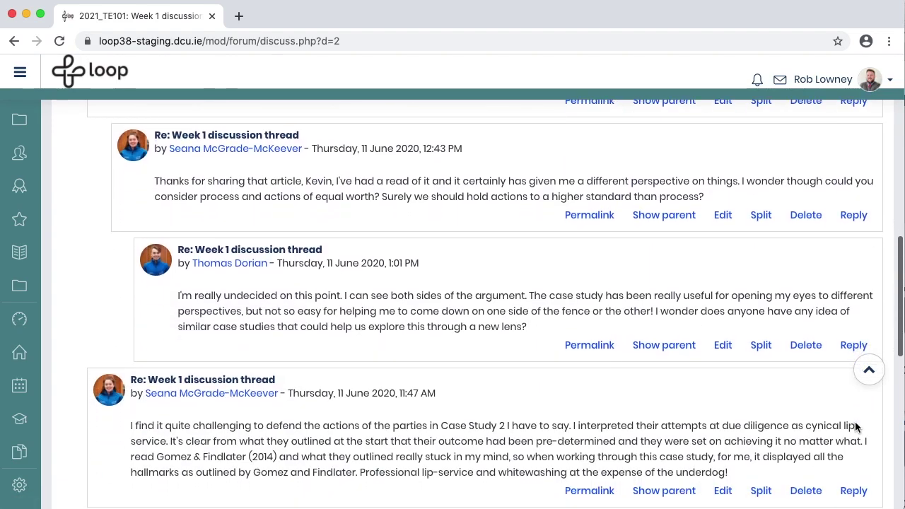
scroll(855, 427, down, 3)
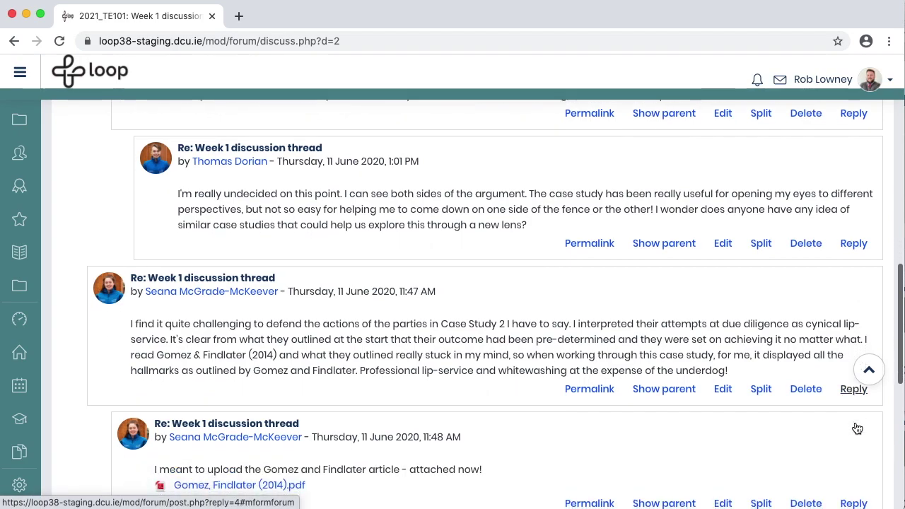
scroll(856, 429, down, 5)
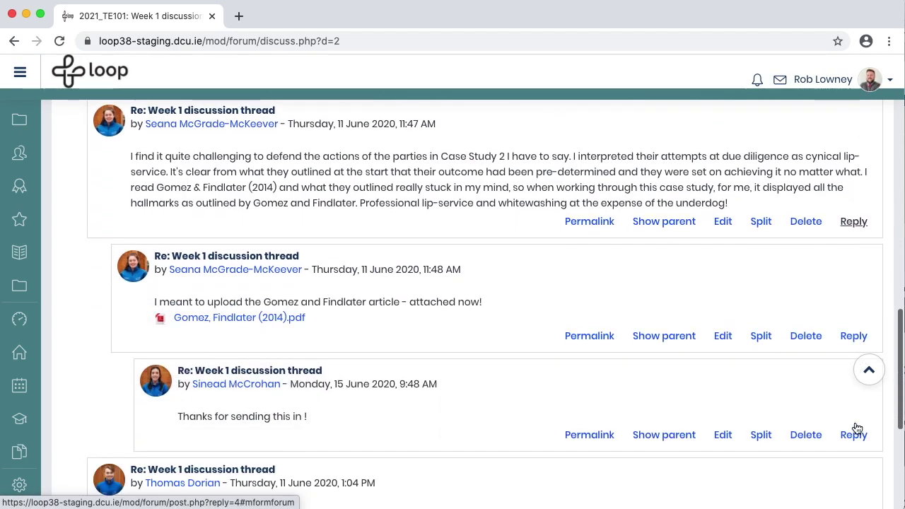
scroll(855, 427, down, 3)
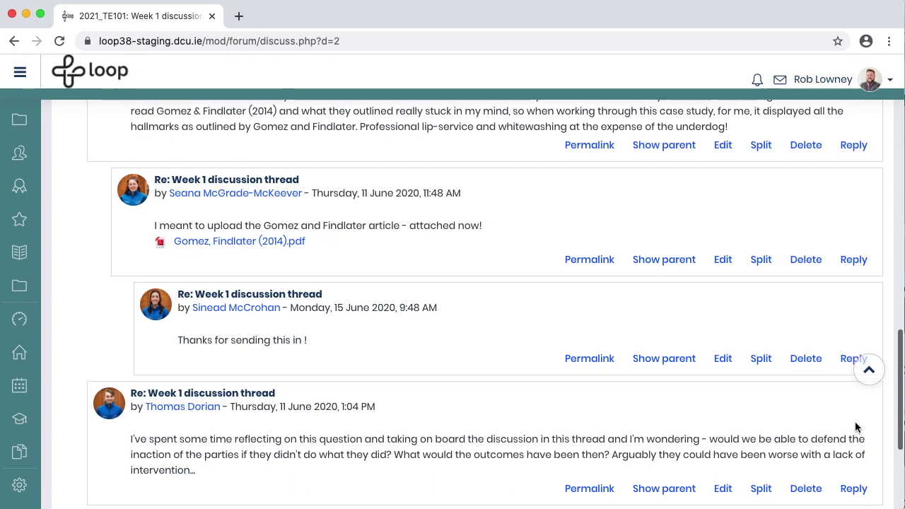
scroll(855, 422, down, 1)
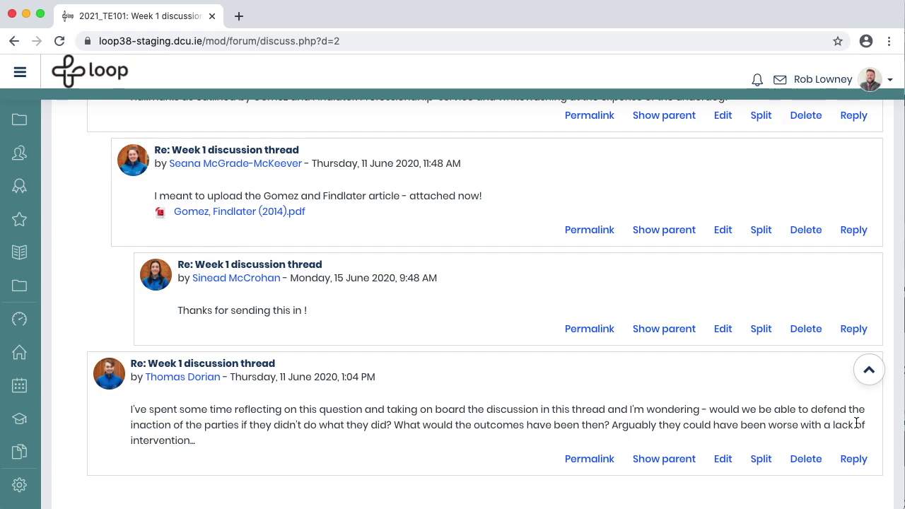
scroll(856, 422, down, 2)
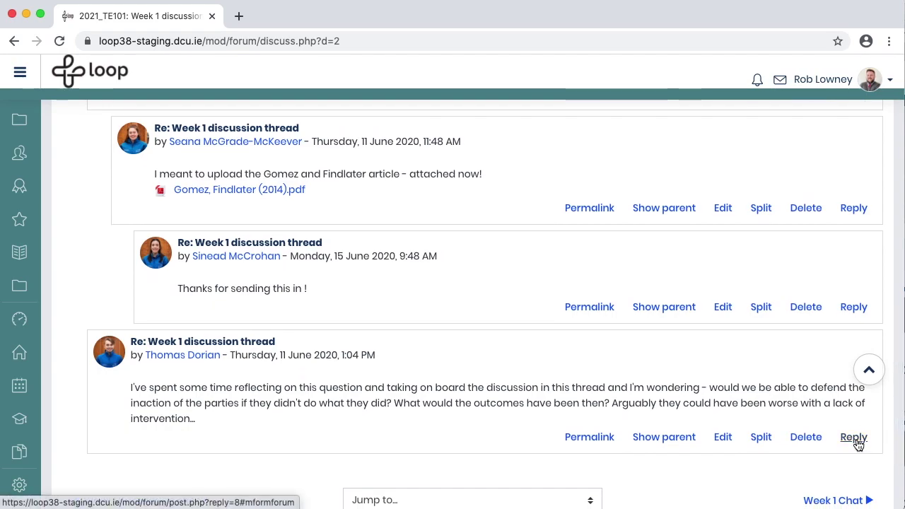
Post 'great discussion!' as a reply to the final post, then start replying to 'Thanks for sending this in !'.
click(853, 437)
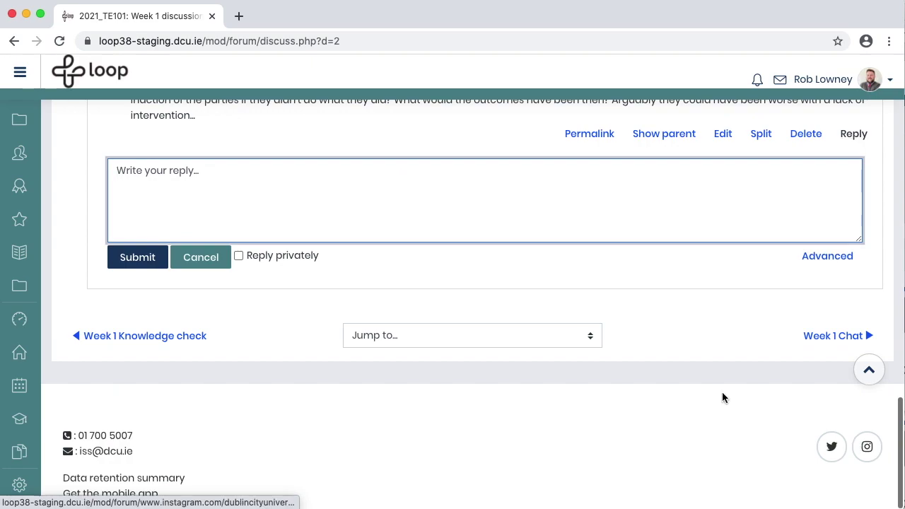
text(gr)
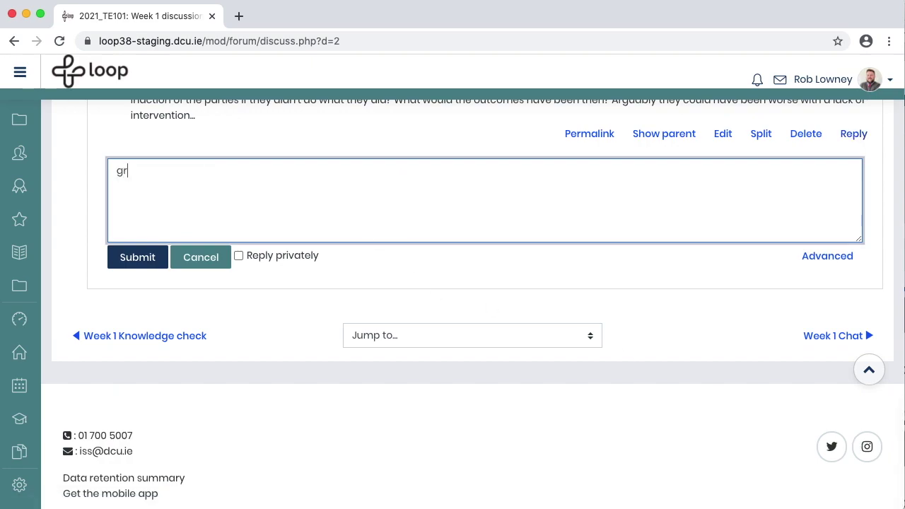
text(eat discussion!)
click(131, 258)
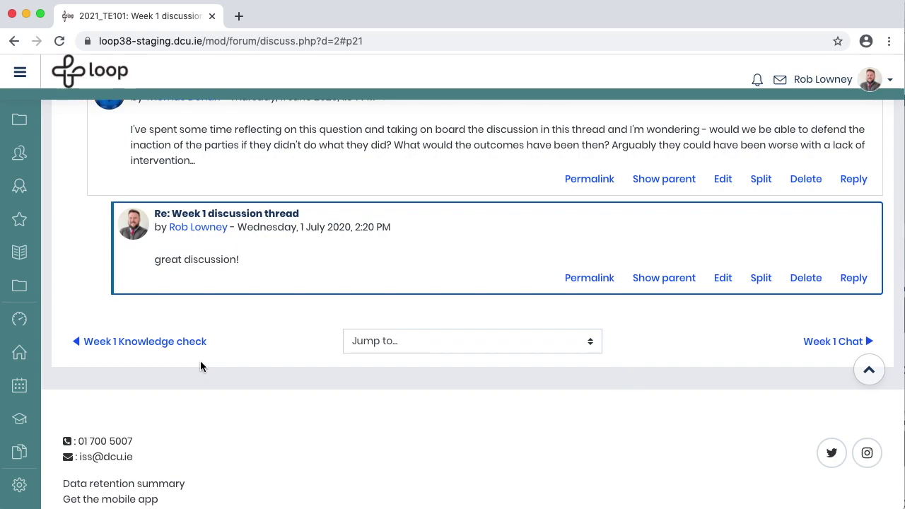
scroll(589, 365, up, 4)
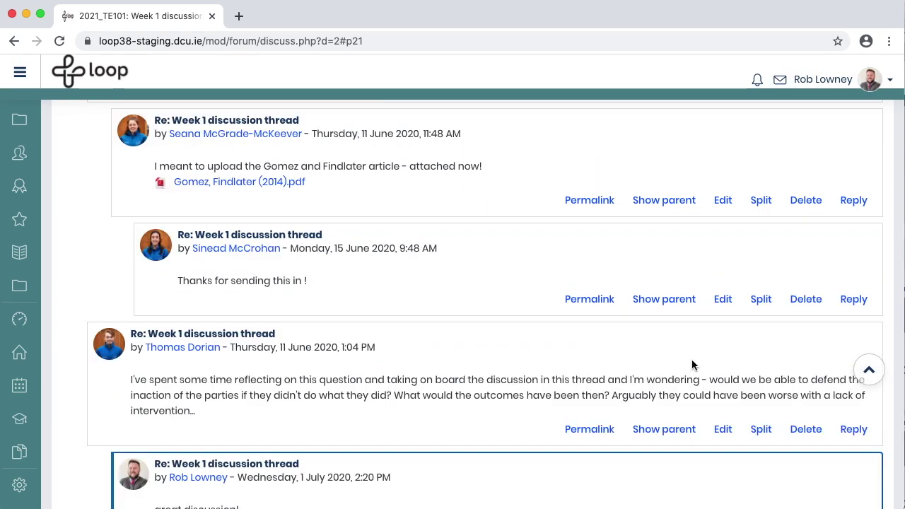
click(853, 299)
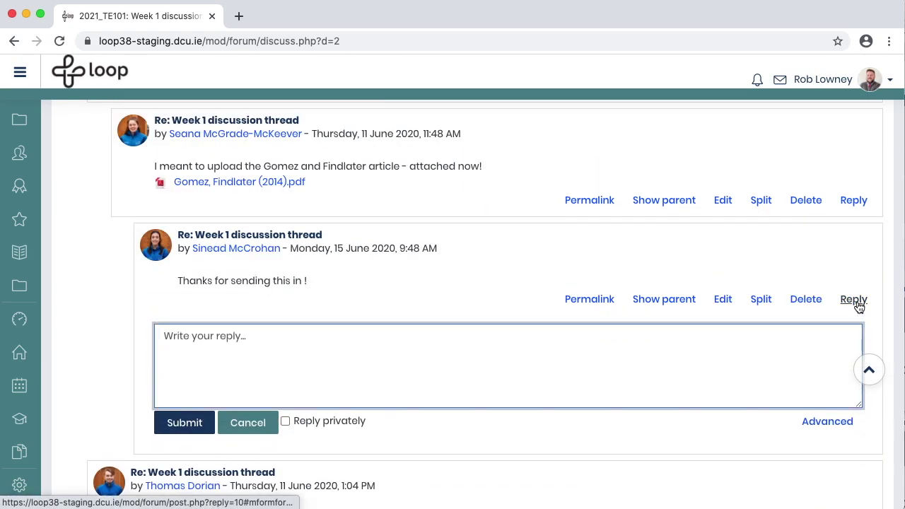
Expand the reply into the Advanced post form, review Message and Attachment, and cancel it.
click(824, 426)
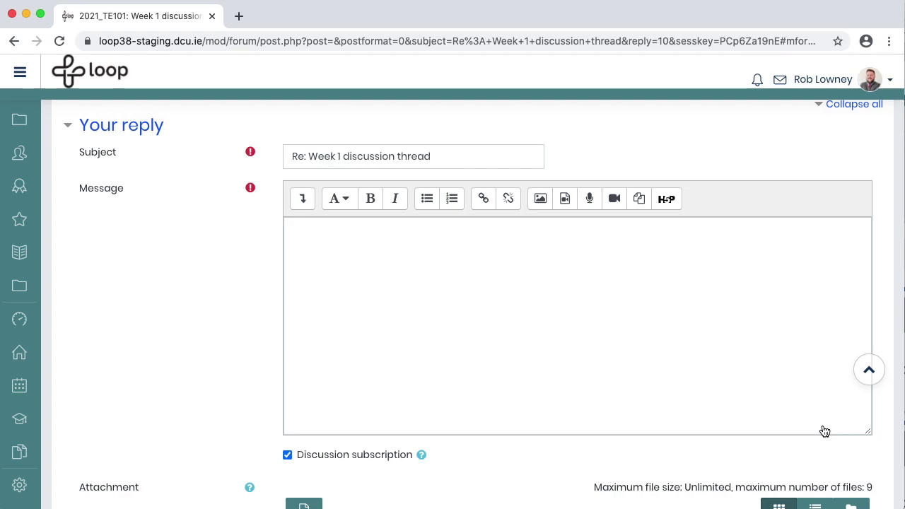
click(306, 255)
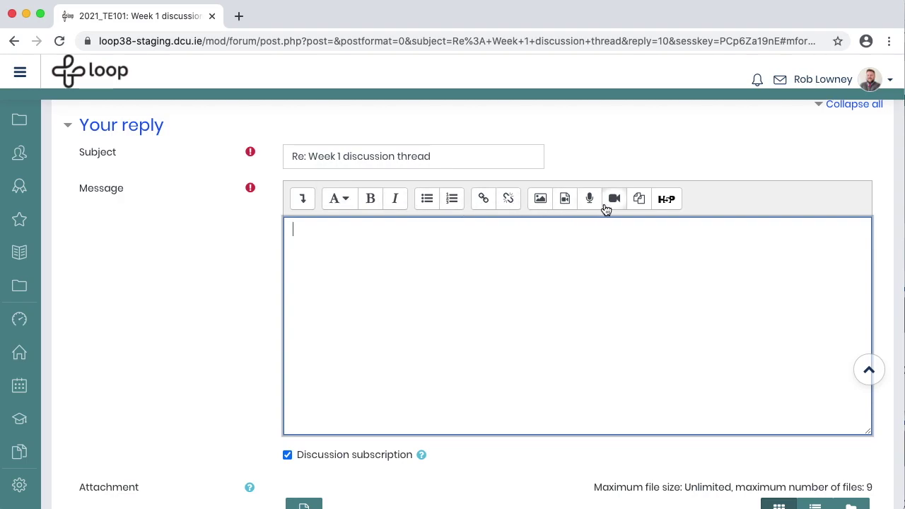
scroll(639, 252, down, 1)
scroll(639, 252, down, 5)
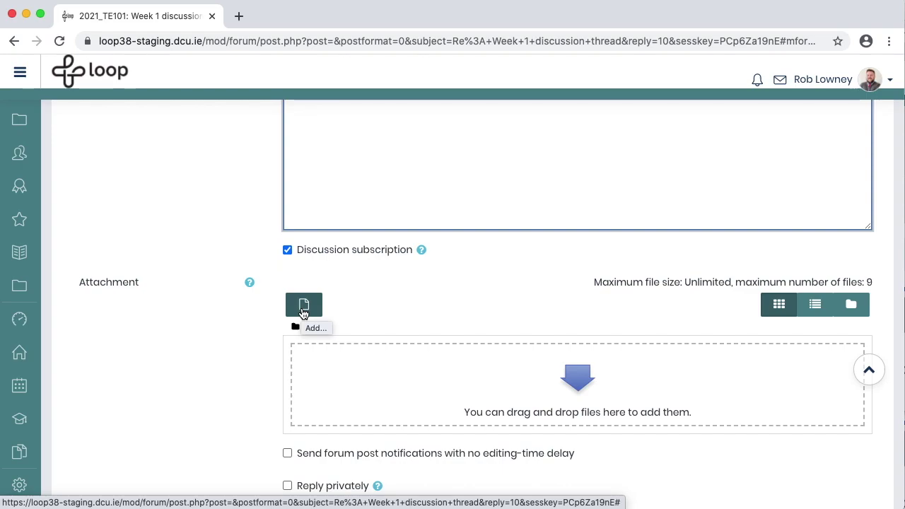
scroll(424, 410, down, 3)
click(429, 417)
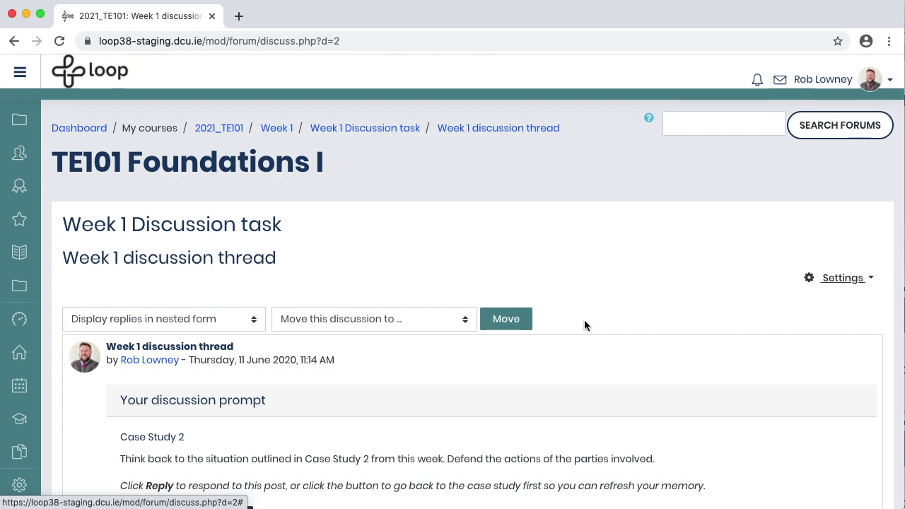
Review the forum's summary report of post counts, word counts and dates, then return to the forum.
click(362, 131)
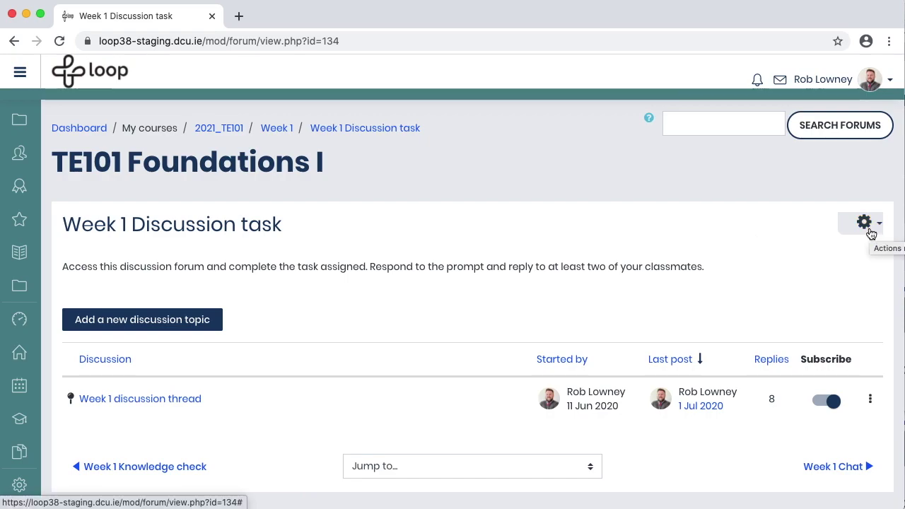
click(864, 223)
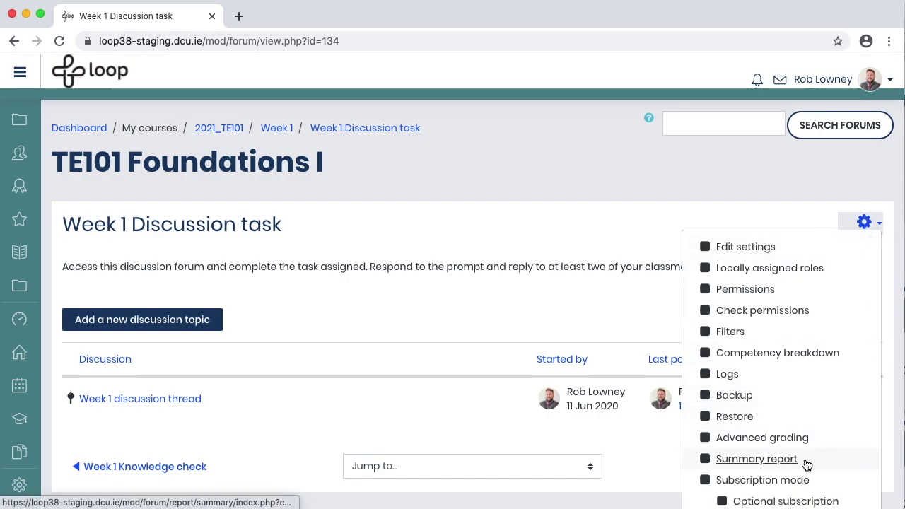
click(769, 461)
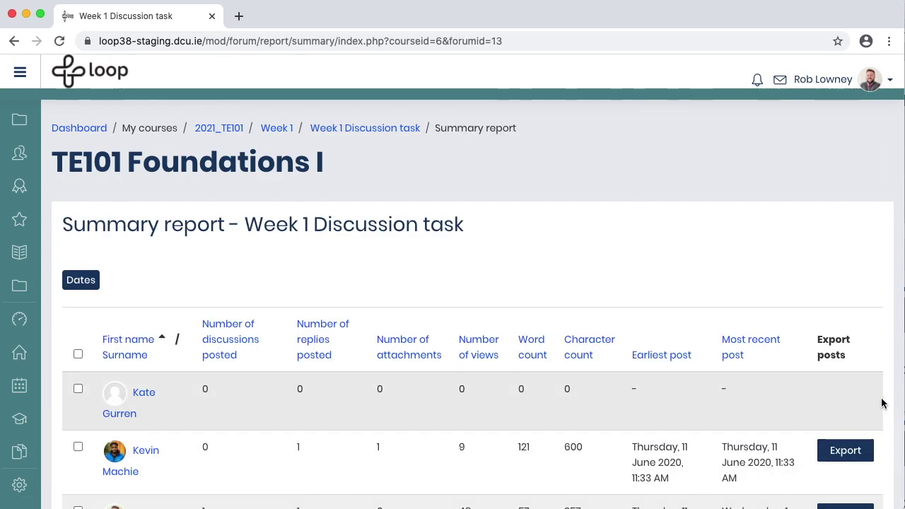
scroll(881, 401, down, 1)
scroll(881, 402, down, 1)
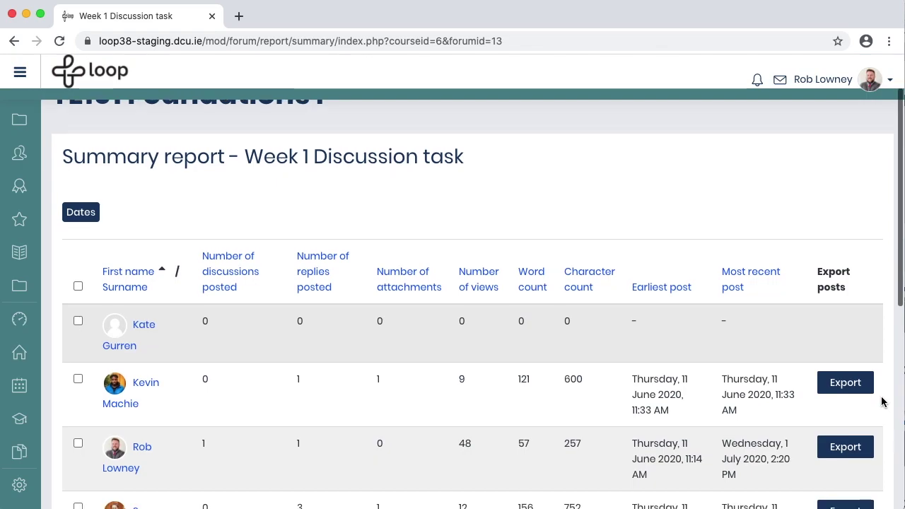
scroll(881, 402, down, 2)
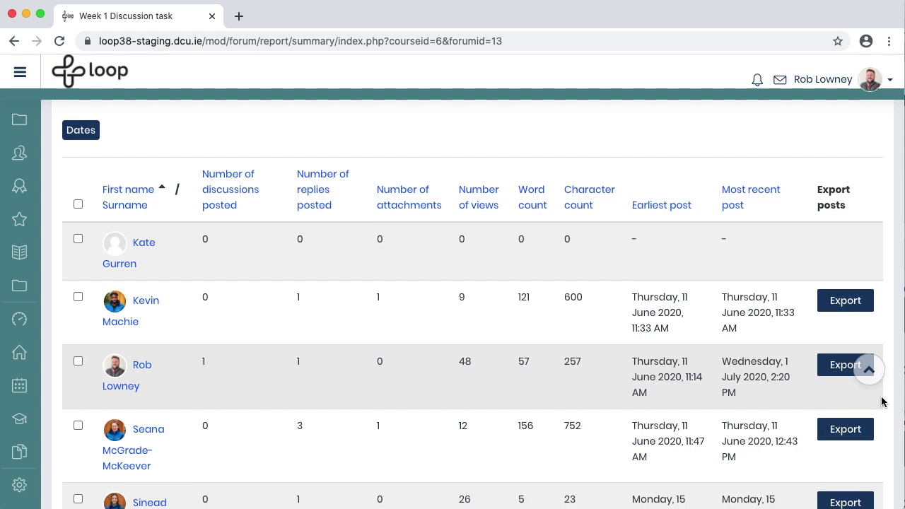
scroll(881, 401, down, 1)
scroll(880, 402, down, 3)
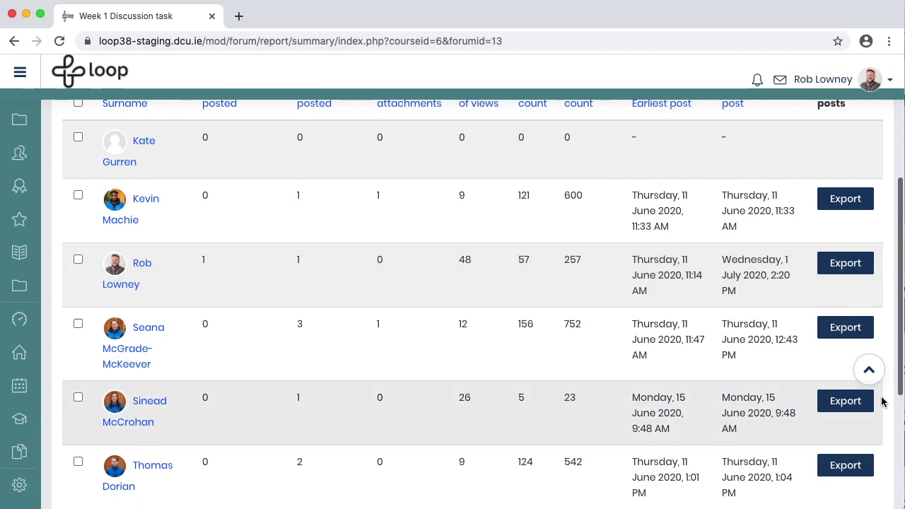
scroll(881, 401, up, 5)
click(363, 128)
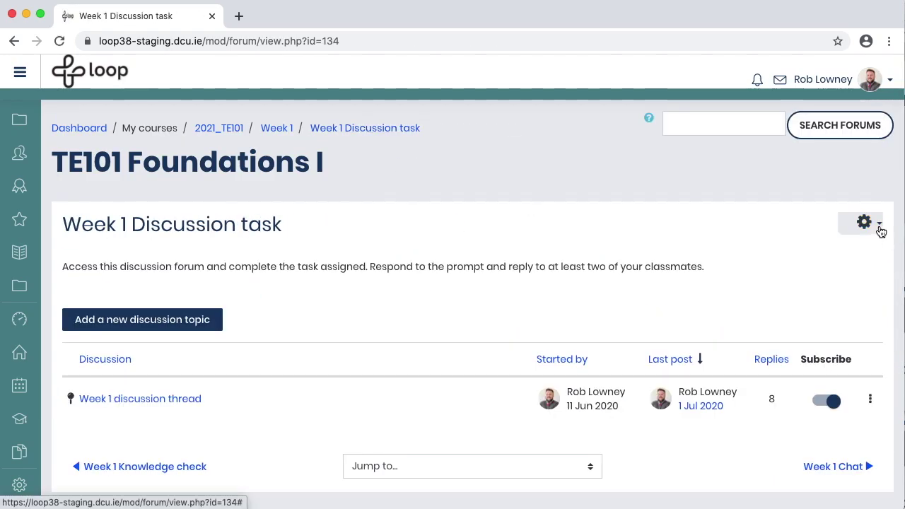
Open the forum's Advanced grading page and list the available grading methods.
click(878, 225)
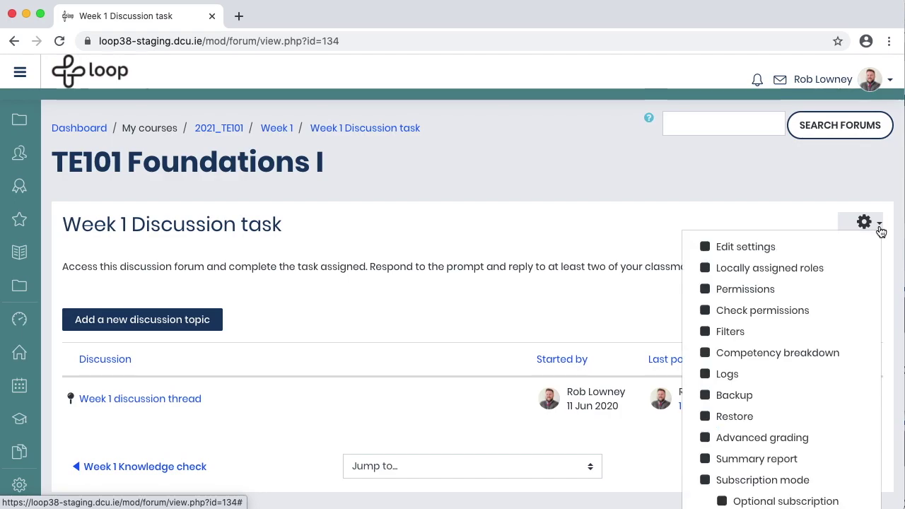
click(808, 440)
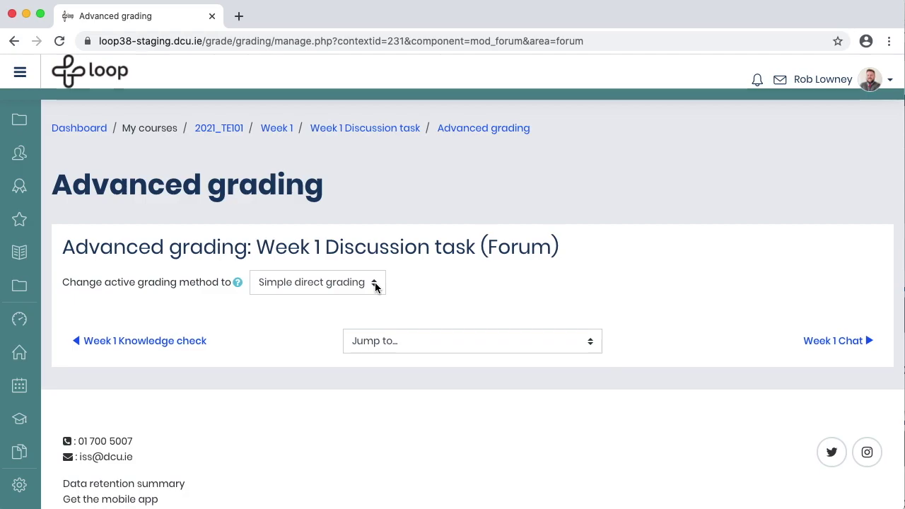
click(376, 284)
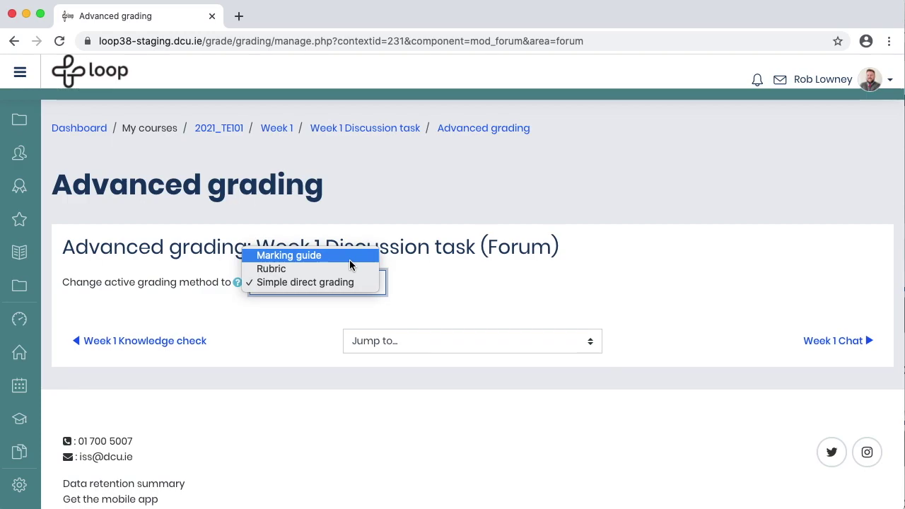
Make Rubric the active grading method, review the Discussion task rubric, and return to the forum.
click(349, 270)
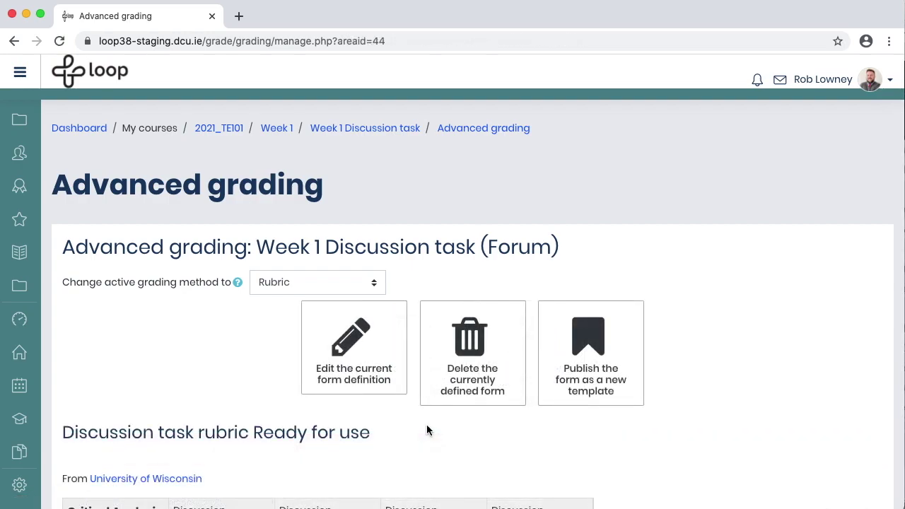
scroll(426, 424, down, 5)
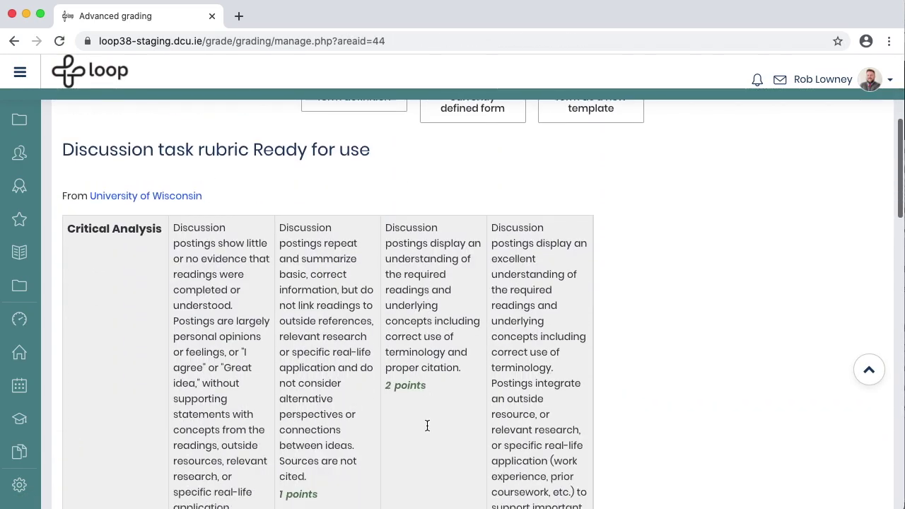
scroll(426, 424, down, 8)
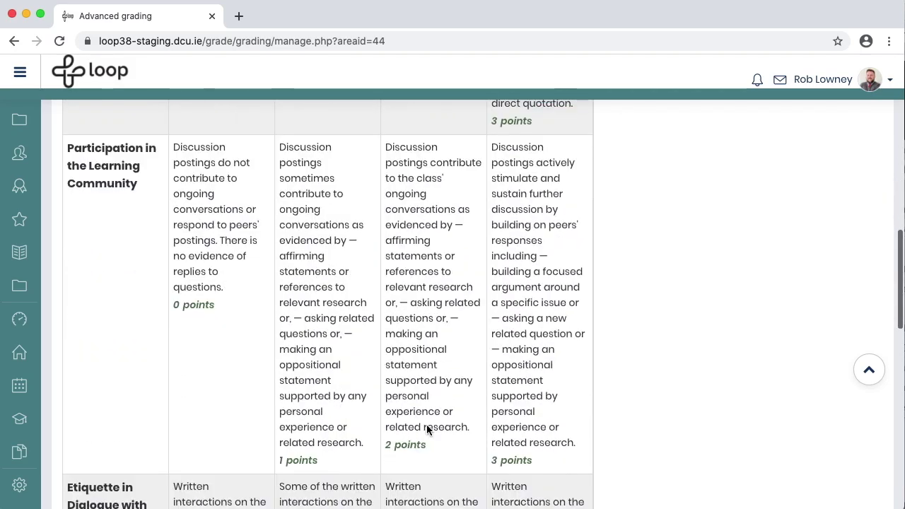
scroll(426, 430, down, 10)
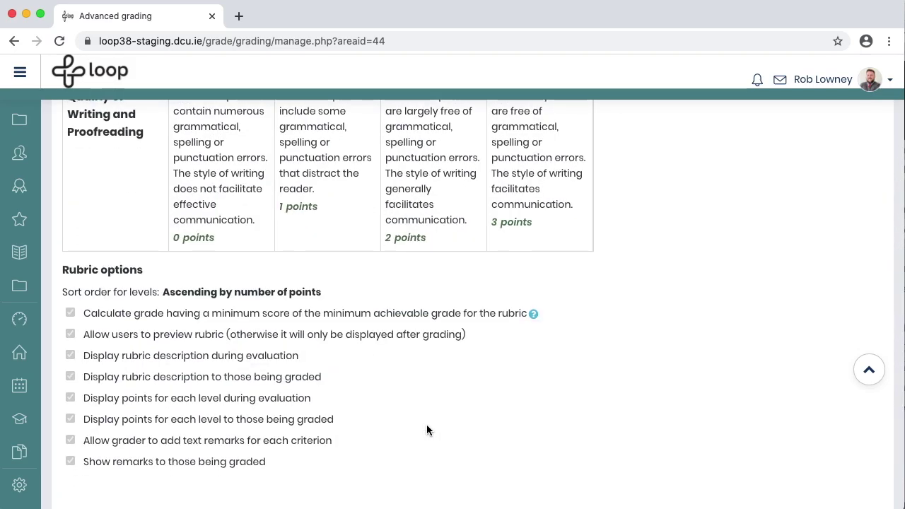
scroll(426, 427, up, 20)
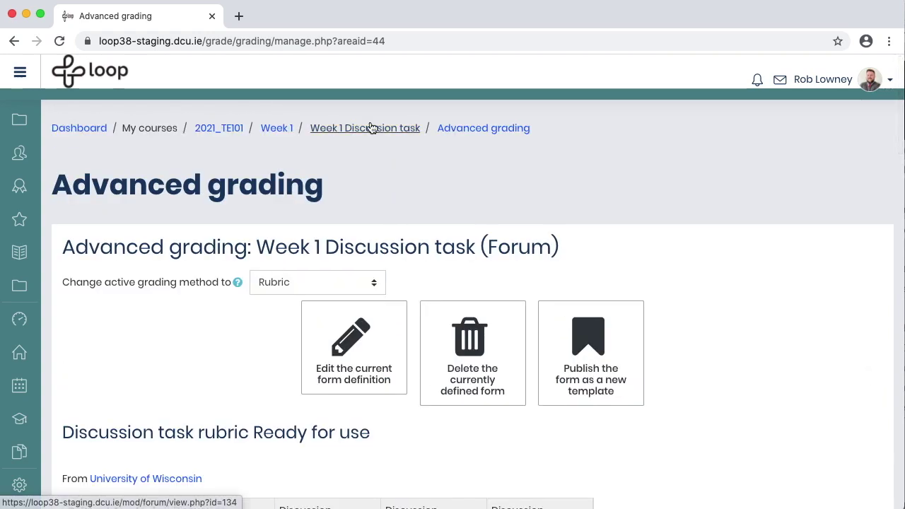
click(369, 124)
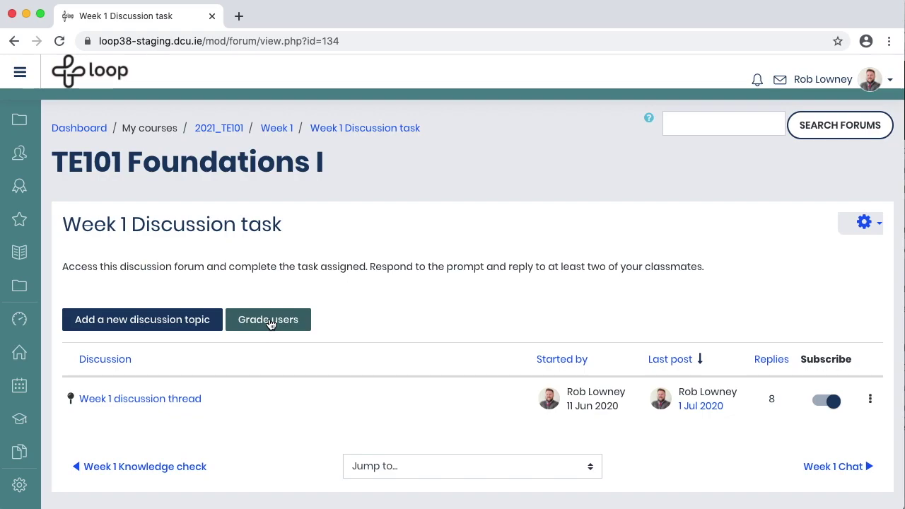
Start grading the forum and move on to participant 4 of 6.
click(269, 322)
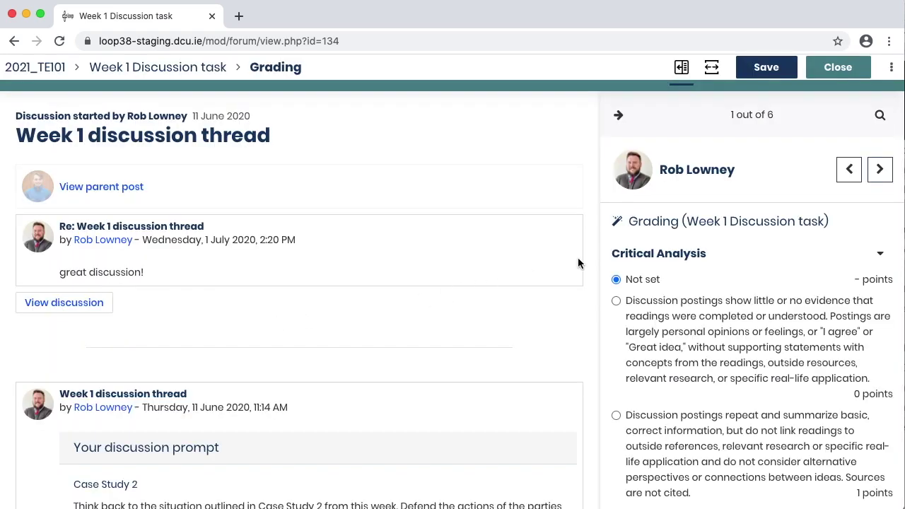
click(879, 170)
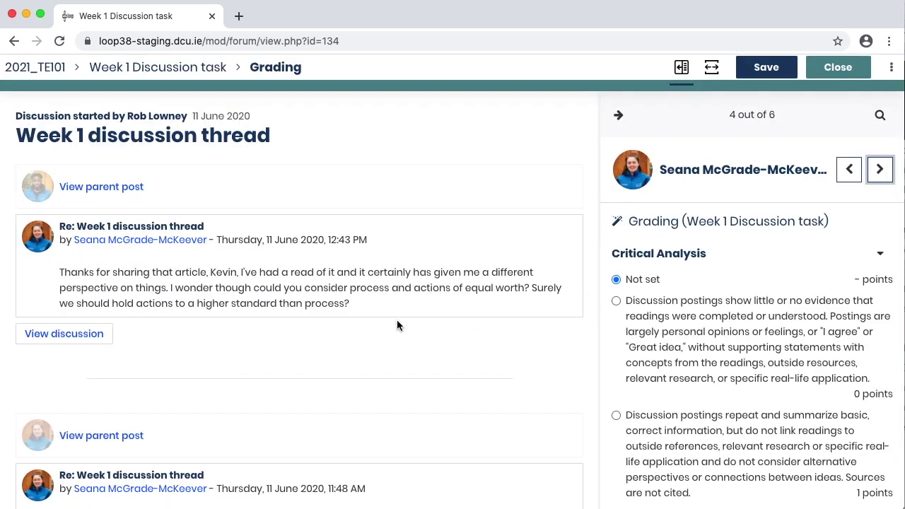
scroll(387, 322, down, 5)
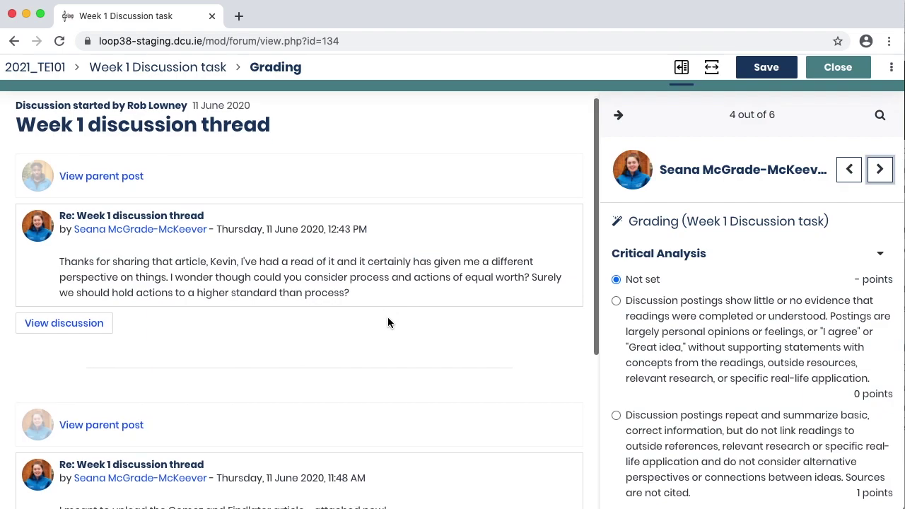
scroll(388, 322, up, 5)
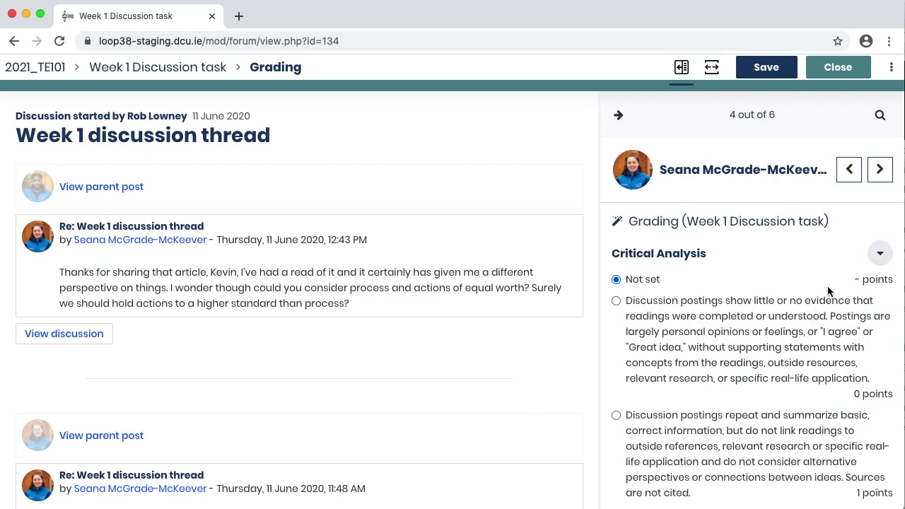
scroll(829, 290, down, 3)
scroll(827, 286, down, 2)
Score Critical Analysis 2, Participation 3, Etiquette 2, Quality of Writing 2, then save and close grading.
click(881, 382)
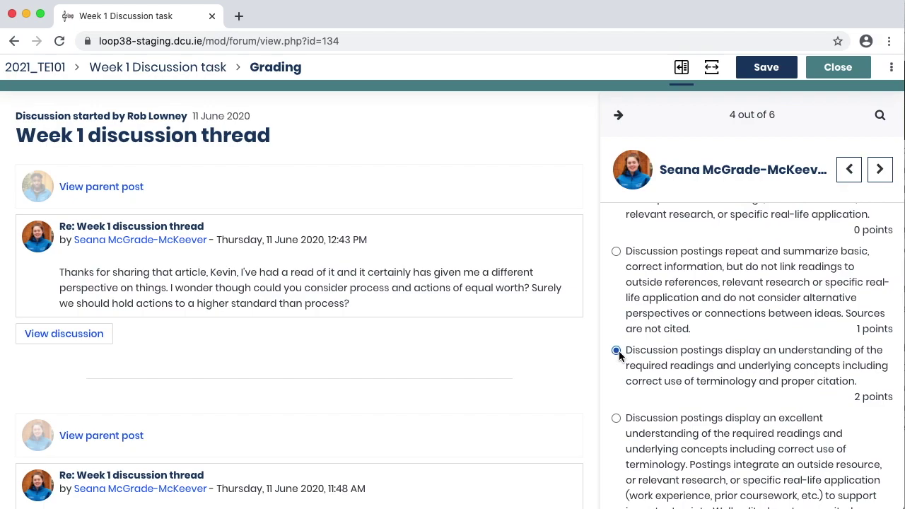
scroll(881, 383, down, 7)
click(879, 365)
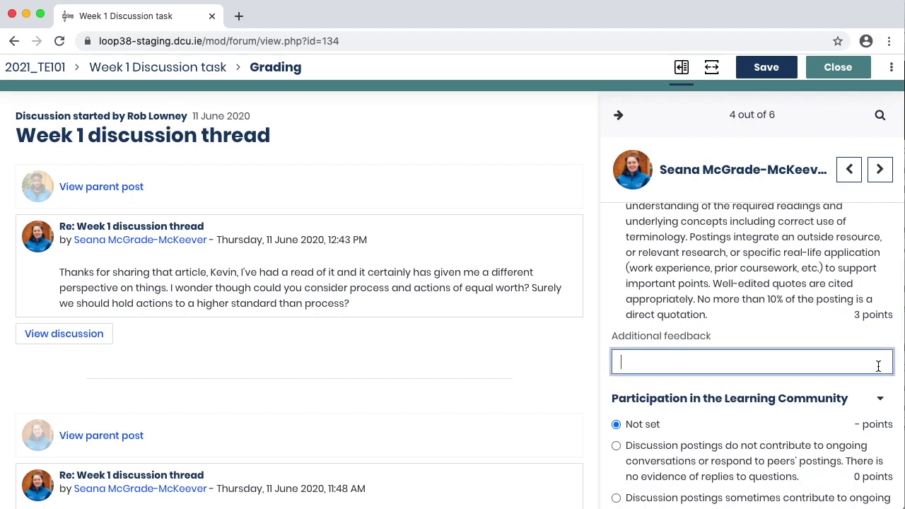
scroll(878, 365, down, 10)
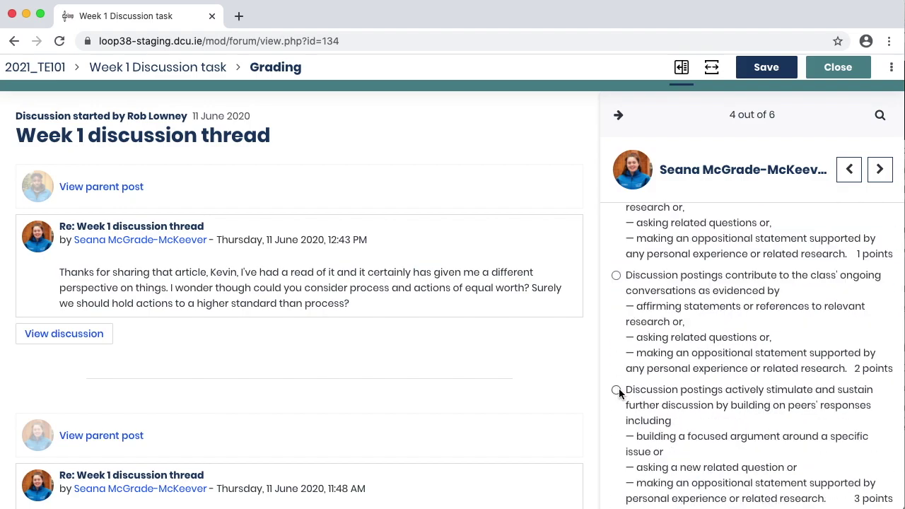
click(617, 389)
scroll(618, 388, down, 7)
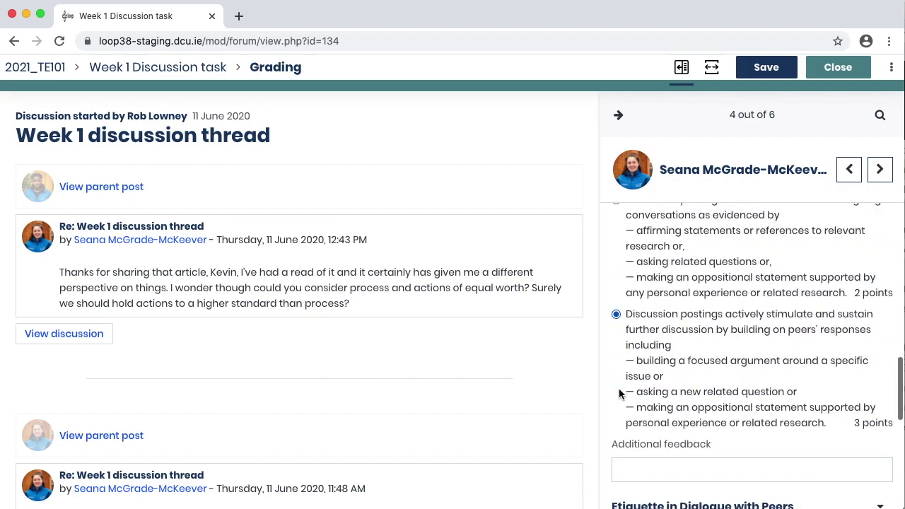
scroll(618, 388, down, 4)
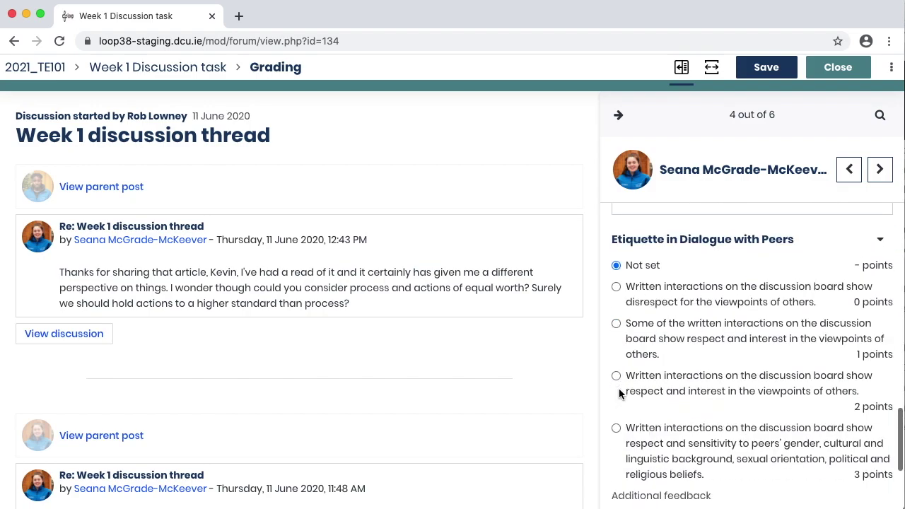
click(617, 362)
scroll(618, 363, down, 8)
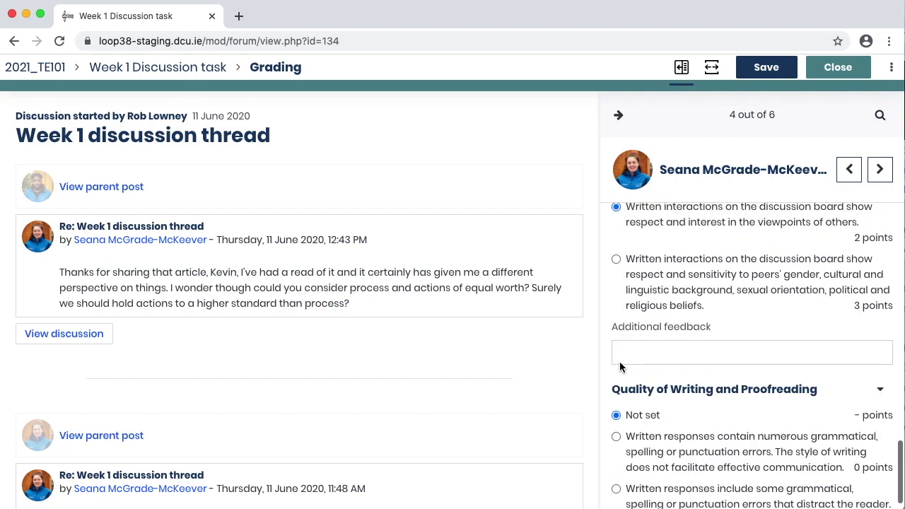
click(614, 370)
scroll(614, 369, down, 1)
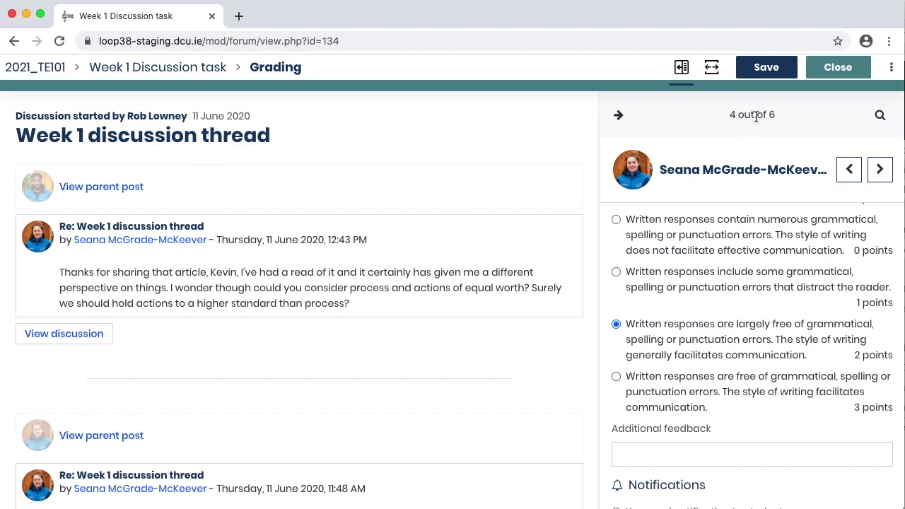
click(769, 71)
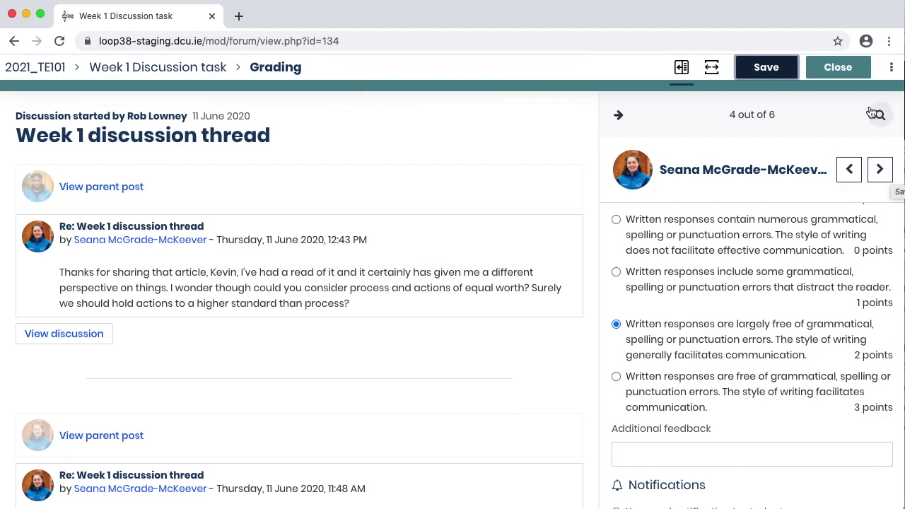
click(838, 69)
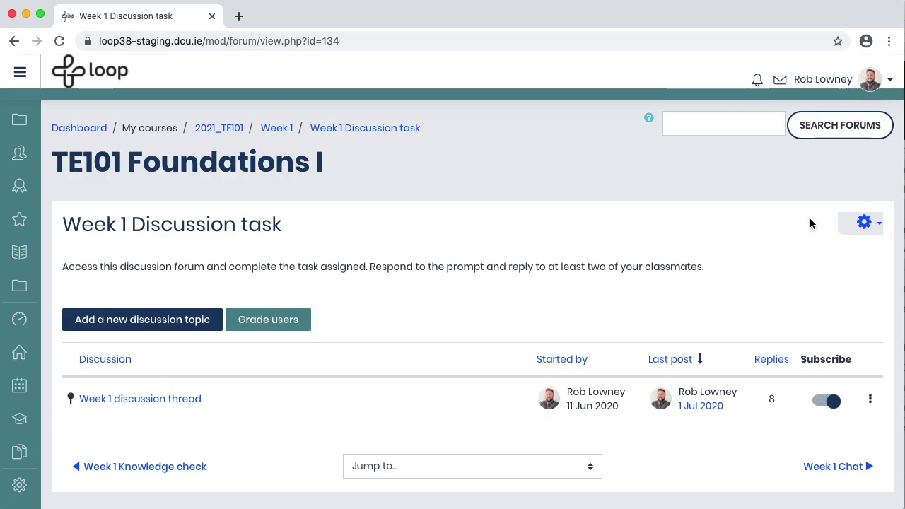
Set 'Use experimental nested discussion view' to Yes in Forum preferences, then reopen the Week 1 Discussion task forum.
click(891, 83)
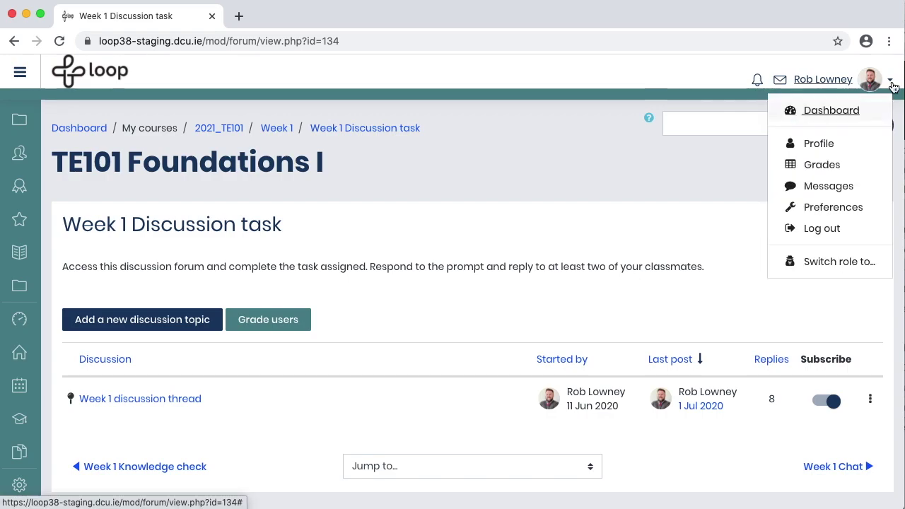
click(856, 214)
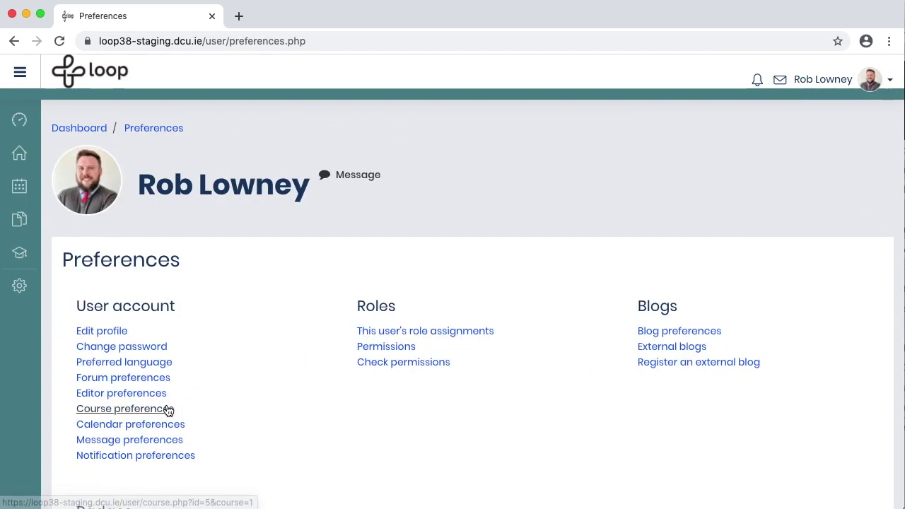
click(145, 377)
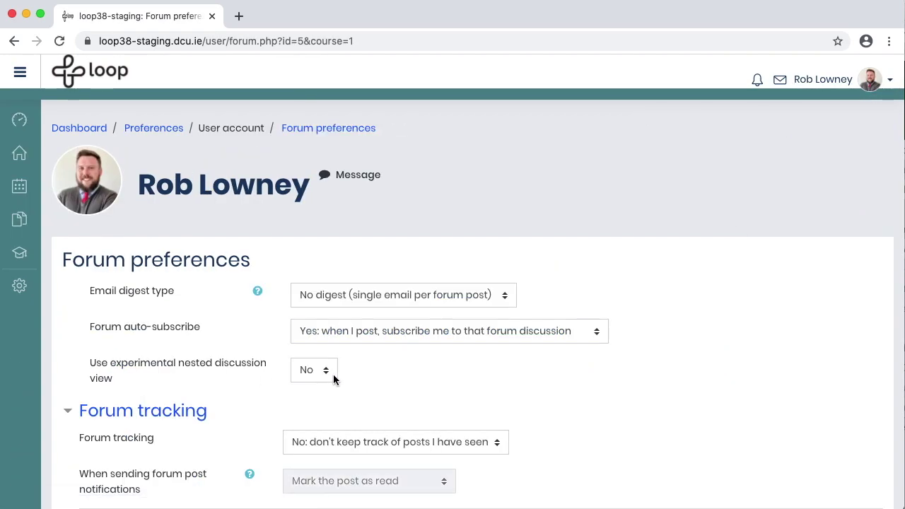
click(332, 380)
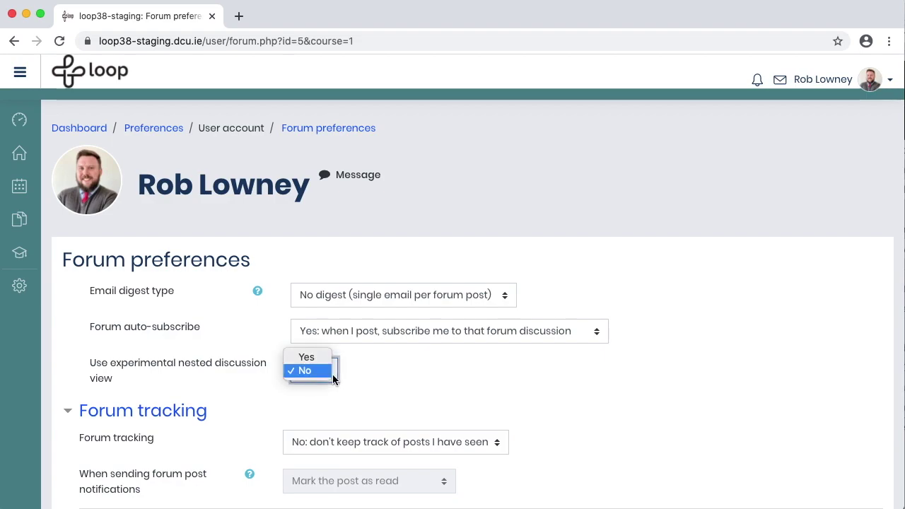
click(306, 358)
scroll(395, 389, down, 3)
click(350, 417)
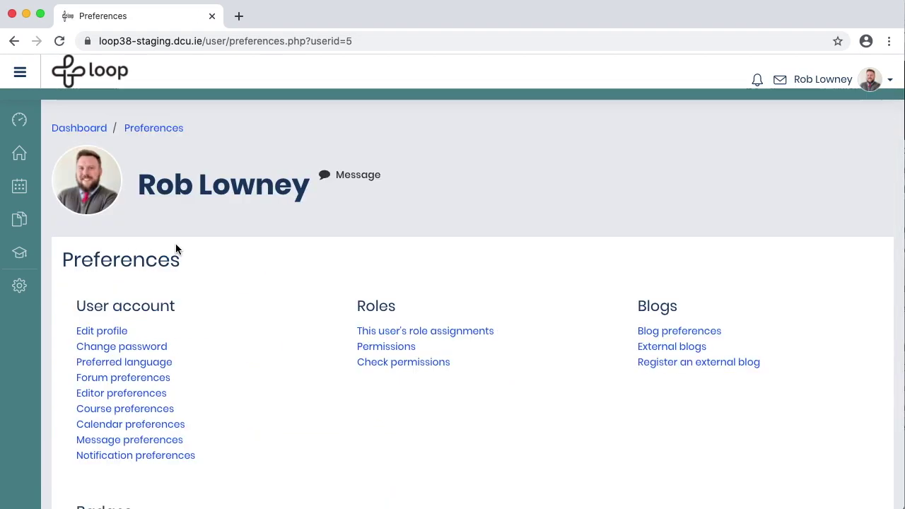
click(91, 132)
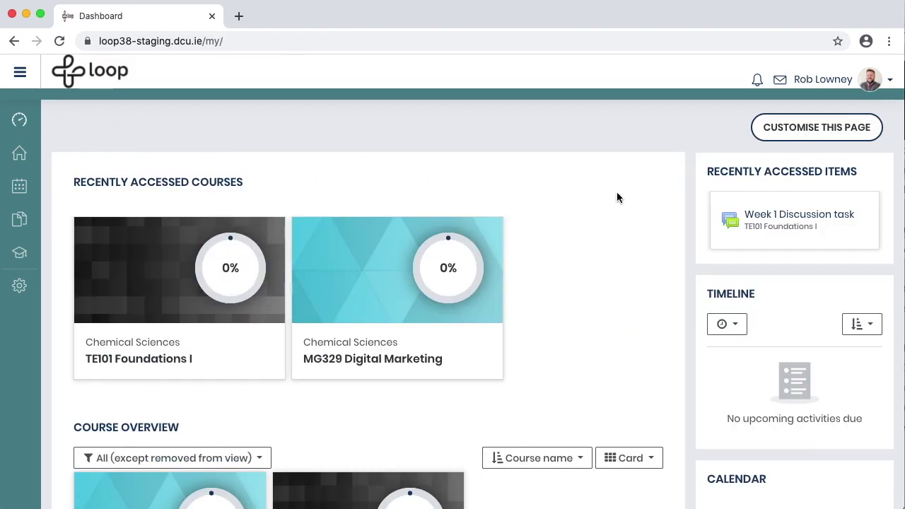
click(799, 220)
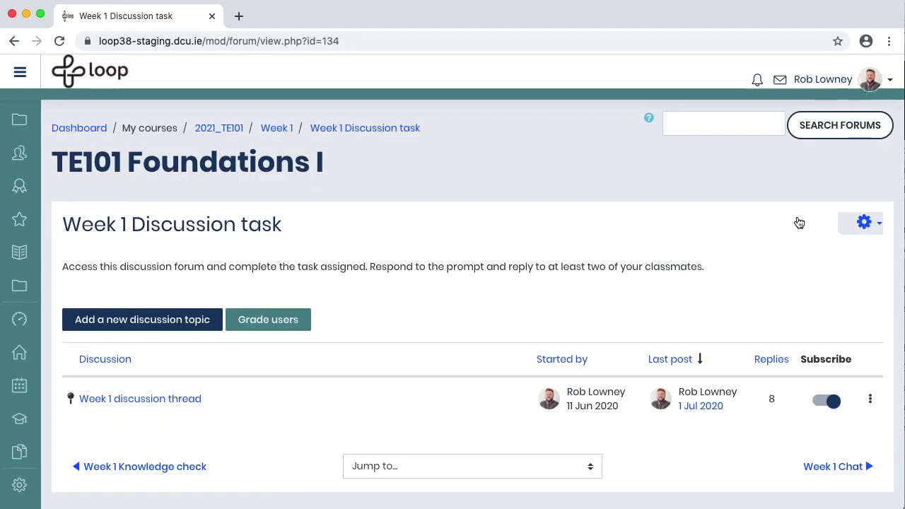
Open the Week 1 discussion thread and read its nested replies down to the 'great discussion!' reply.
click(154, 401)
scroll(93, 401, down, 5)
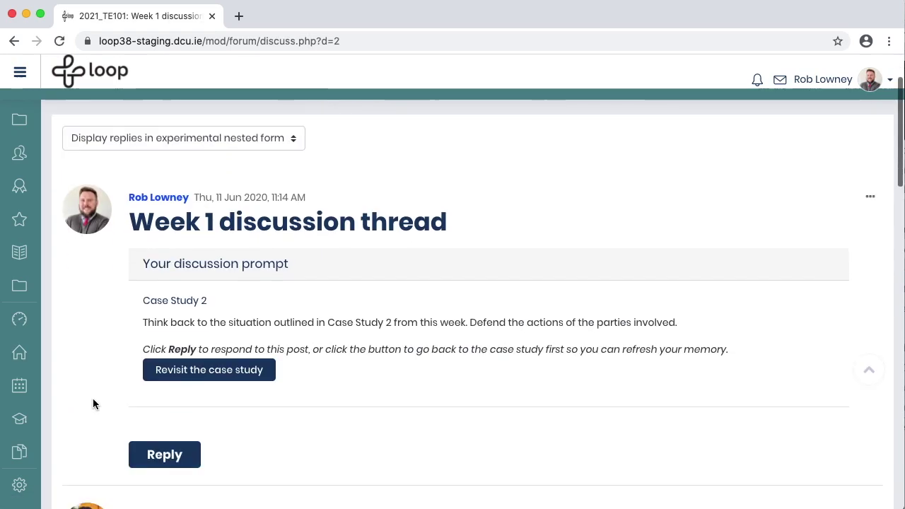
scroll(93, 400, down, 3)
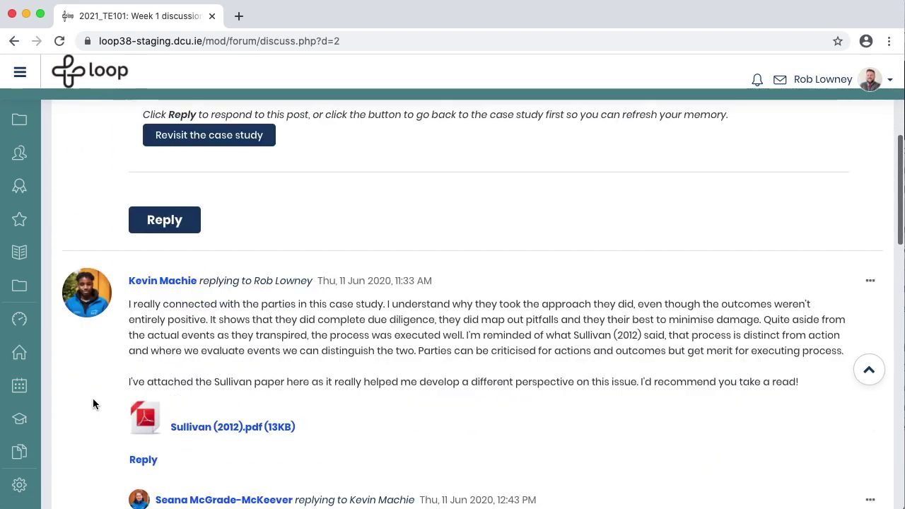
scroll(92, 403, down, 4)
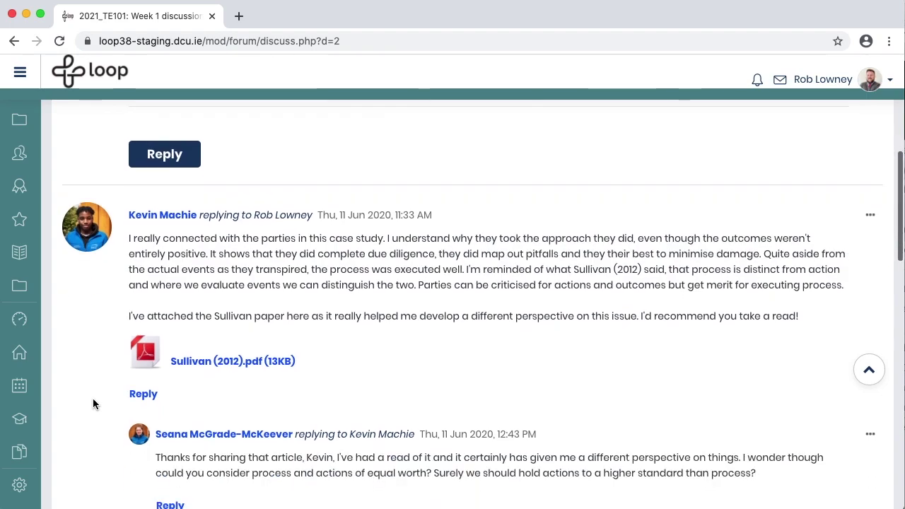
scroll(92, 403, down, 5)
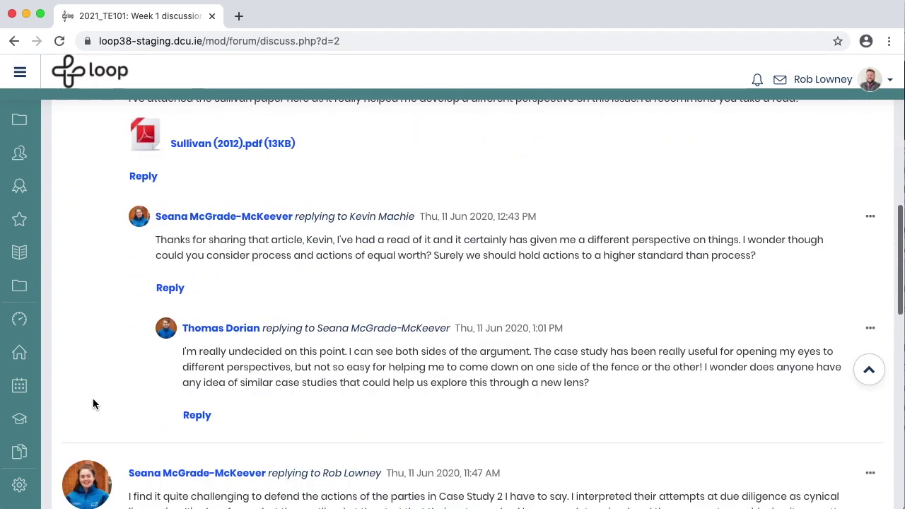
scroll(92, 403, down, 4)
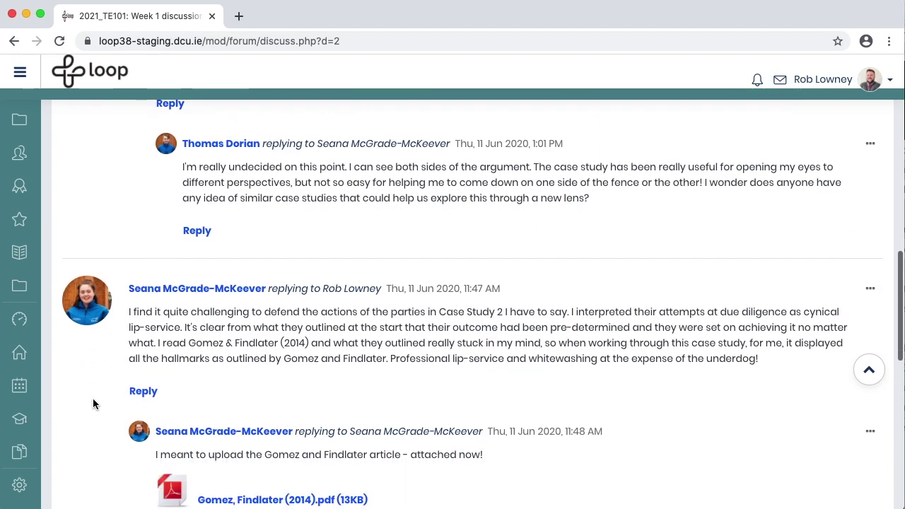
scroll(93, 404, down, 5)
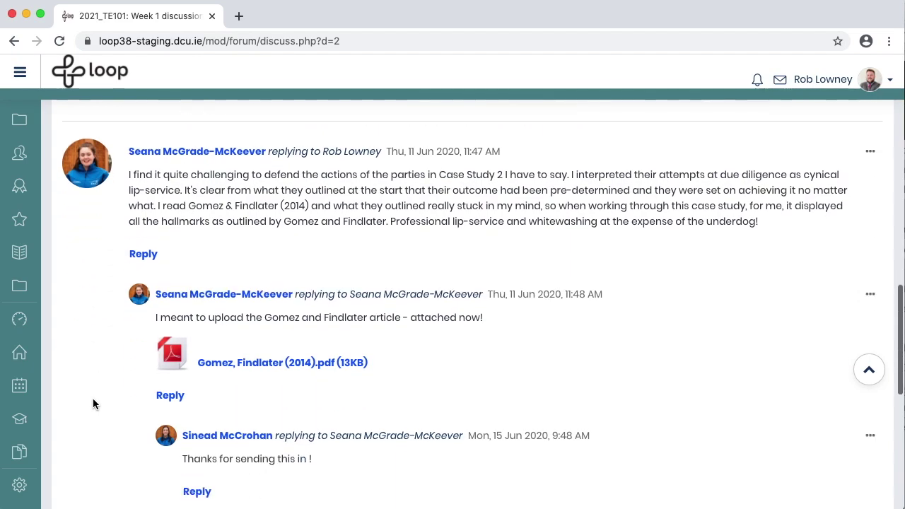
scroll(93, 404, down, 3)
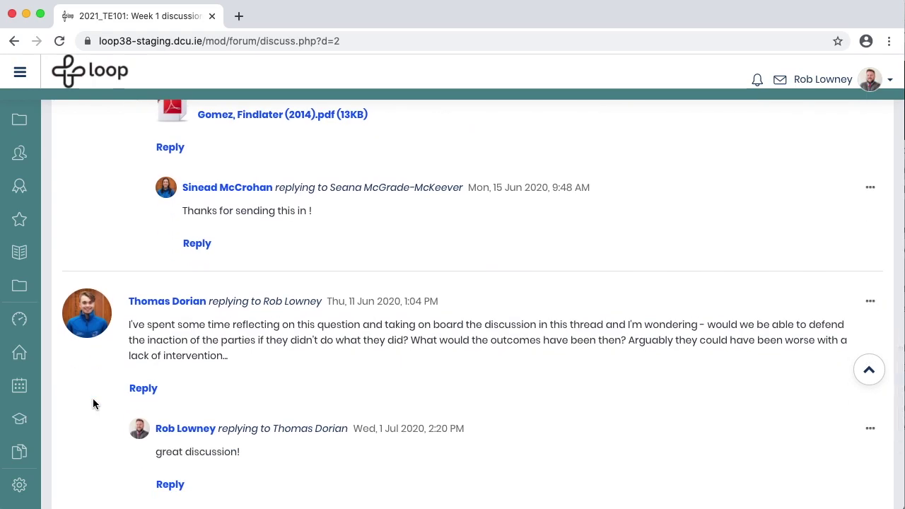